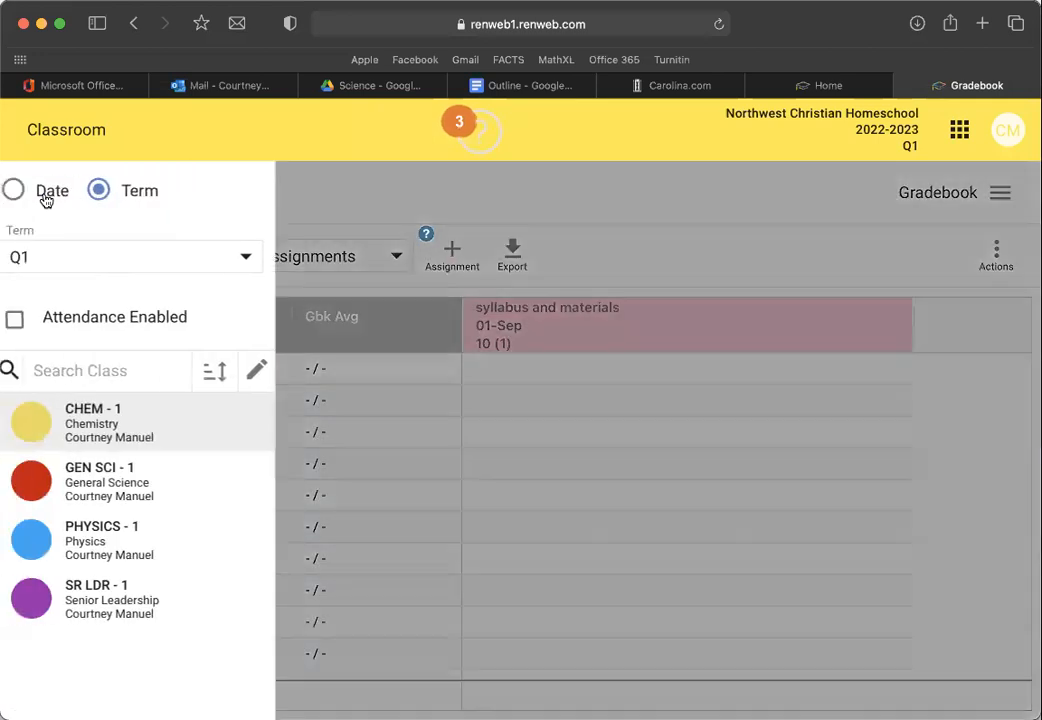
# Open the gradebook of the Senior Leadership class, SR LDR - 1
pyautogui.click(114, 600)
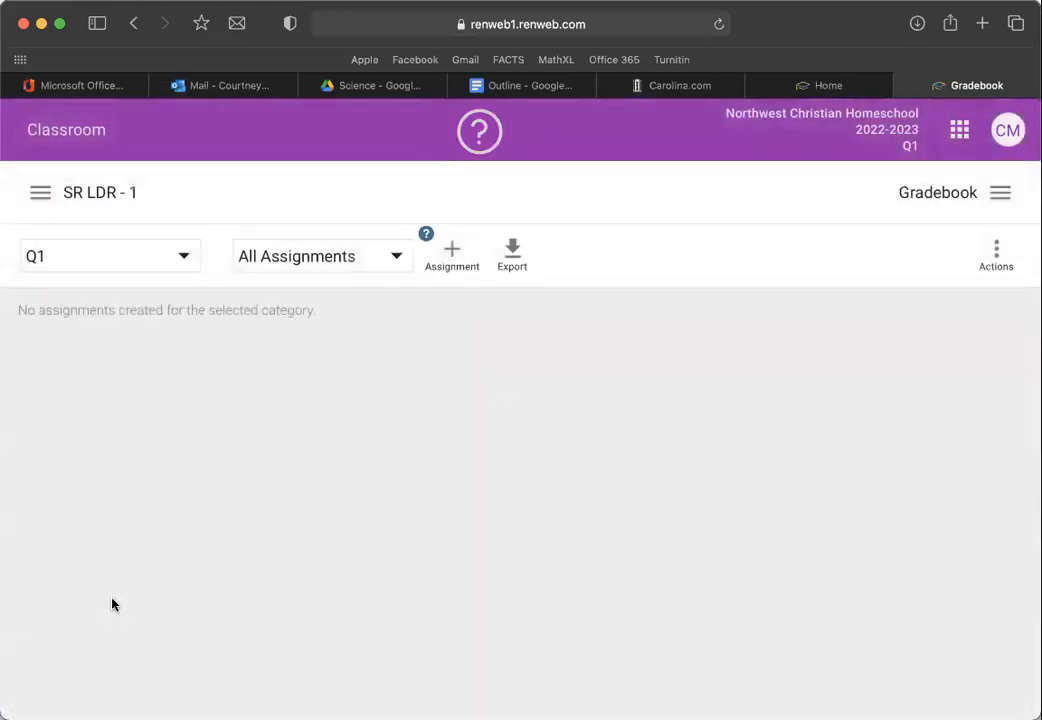
pyautogui.click(455, 260)
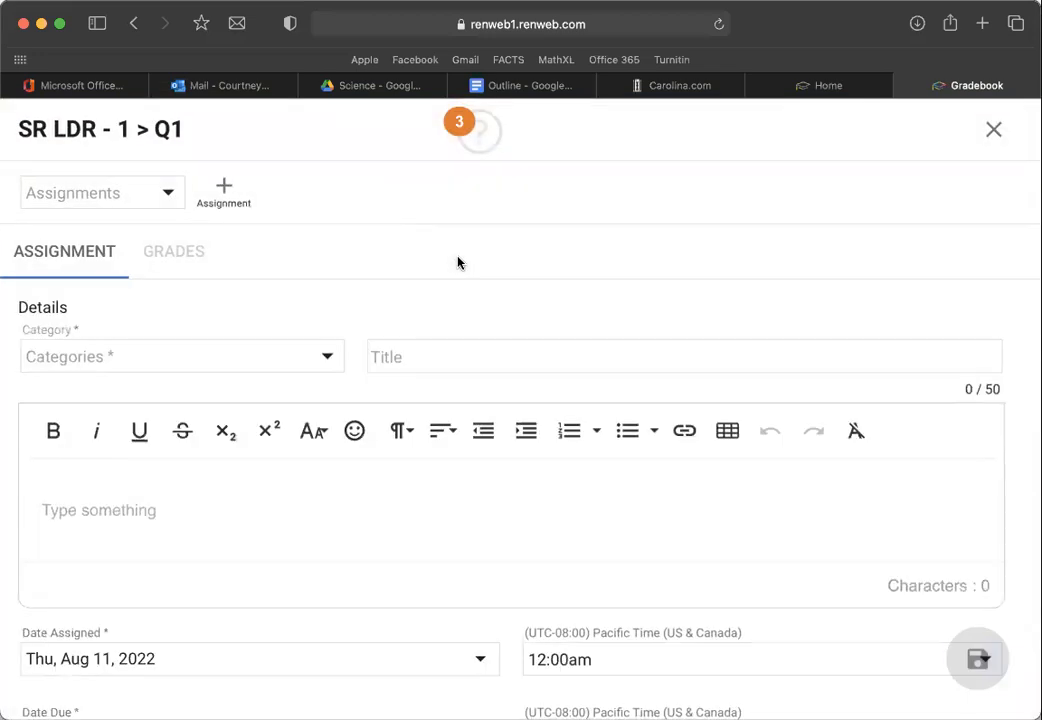
pyautogui.click(336, 359)
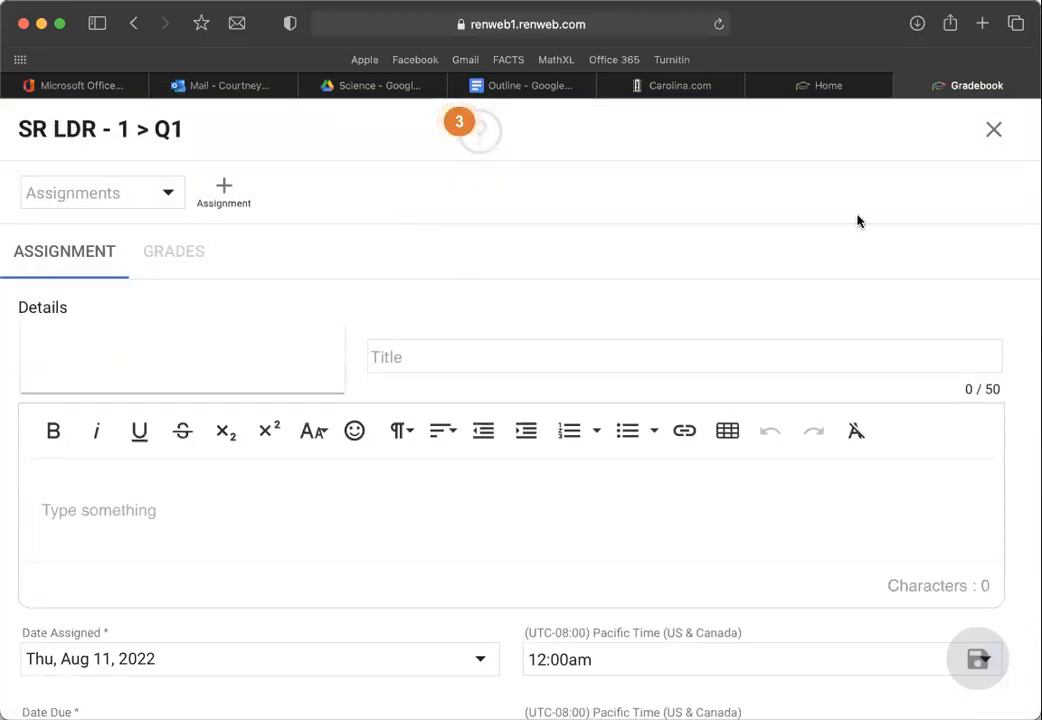
pyautogui.click(995, 130)
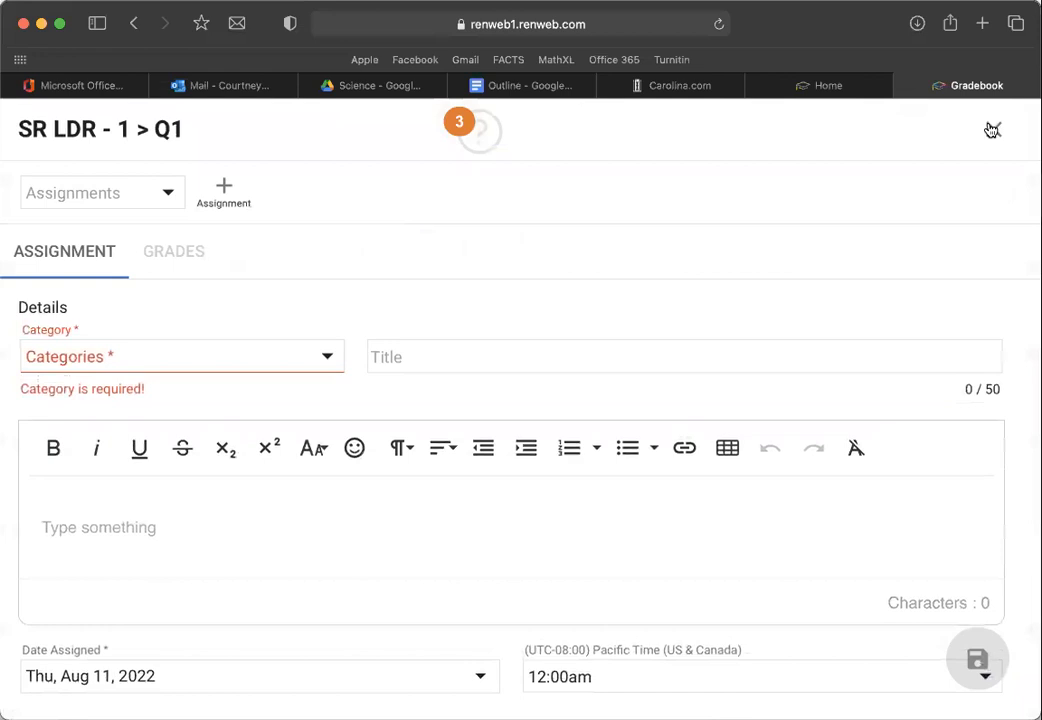
pyautogui.click(995, 130)
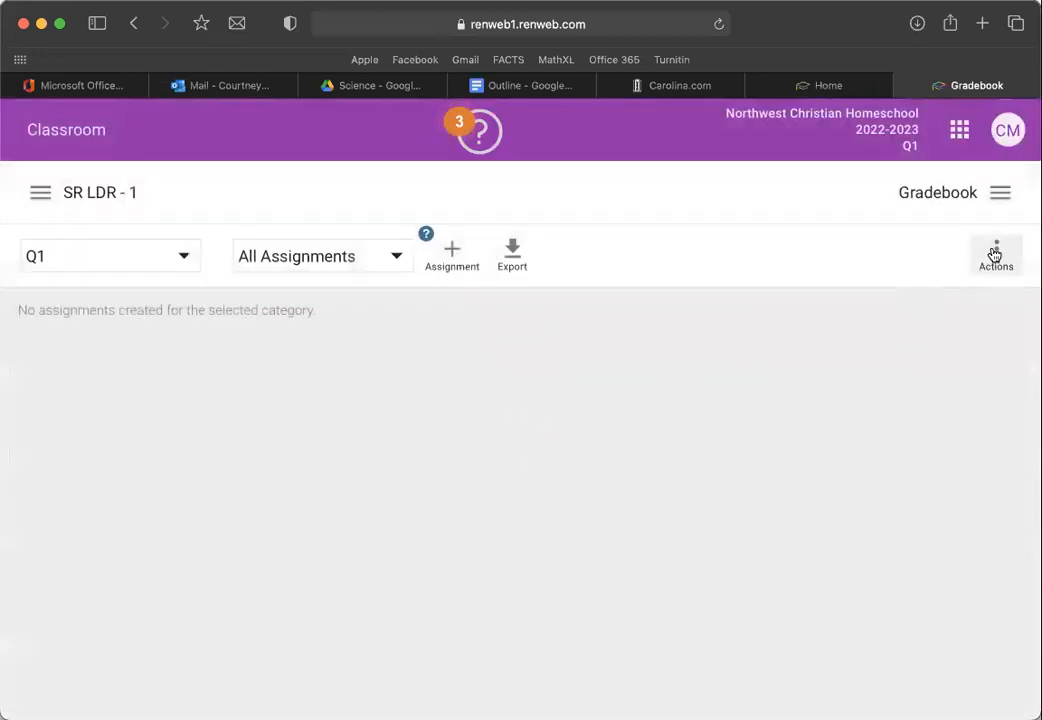
# Open the class's gradebook options and set the calculation decimals to 1
pyautogui.click(996, 256)
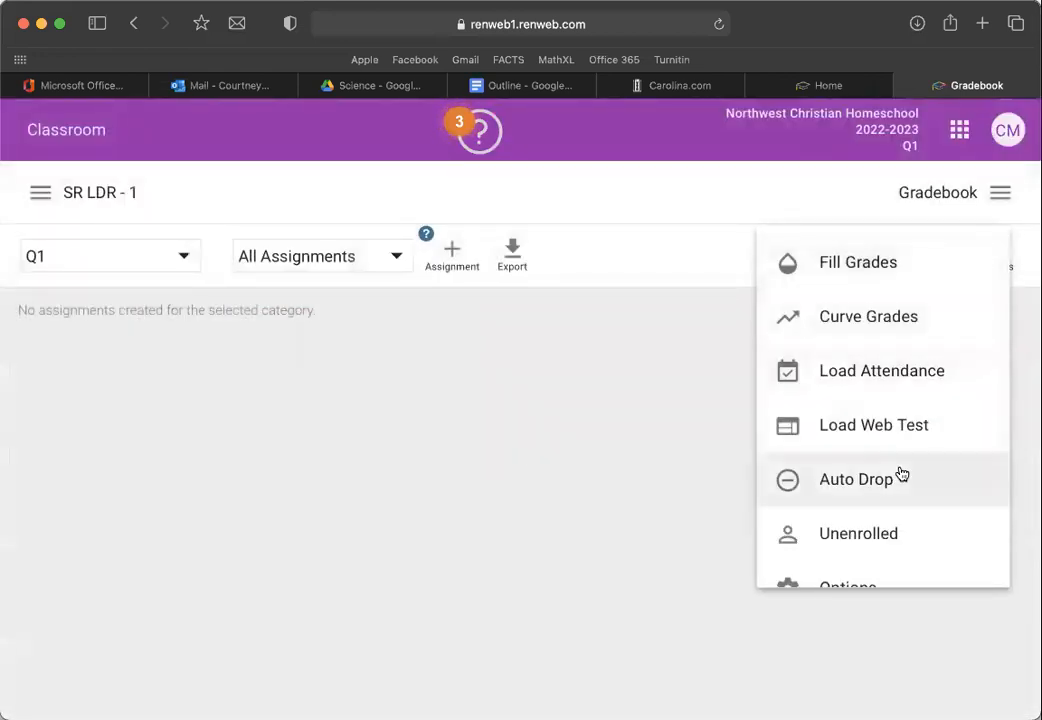
pyautogui.scroll(-3, 898, 475)
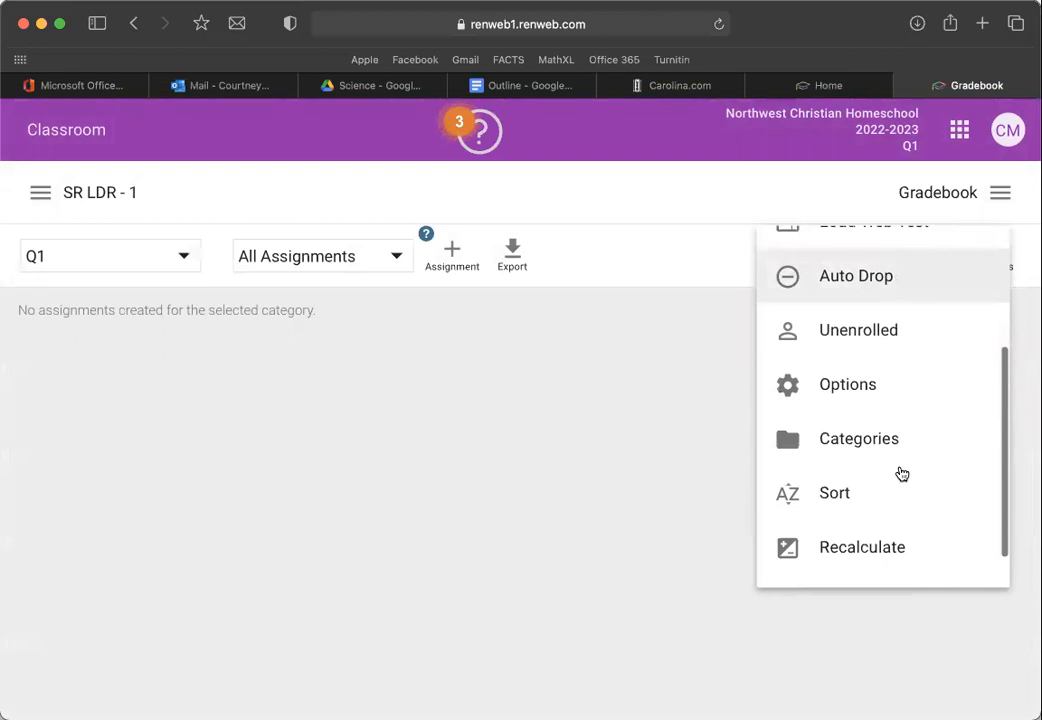
pyautogui.click(866, 377)
pyautogui.scroll(-5, 647, 463)
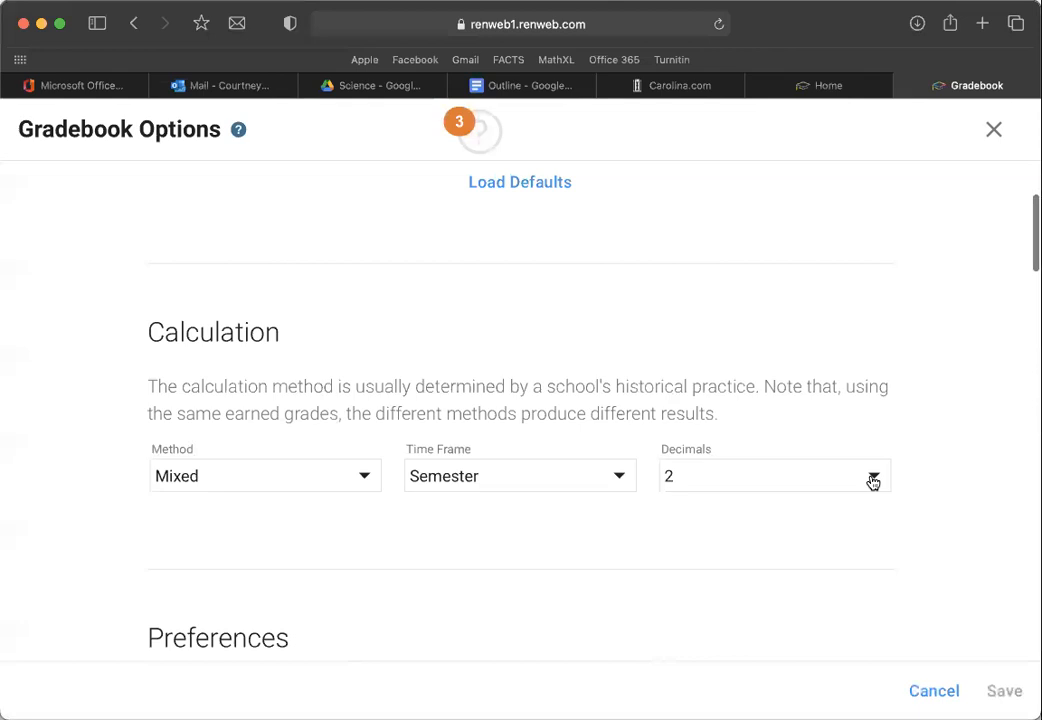
pyautogui.click(873, 482)
pyautogui.click(855, 437)
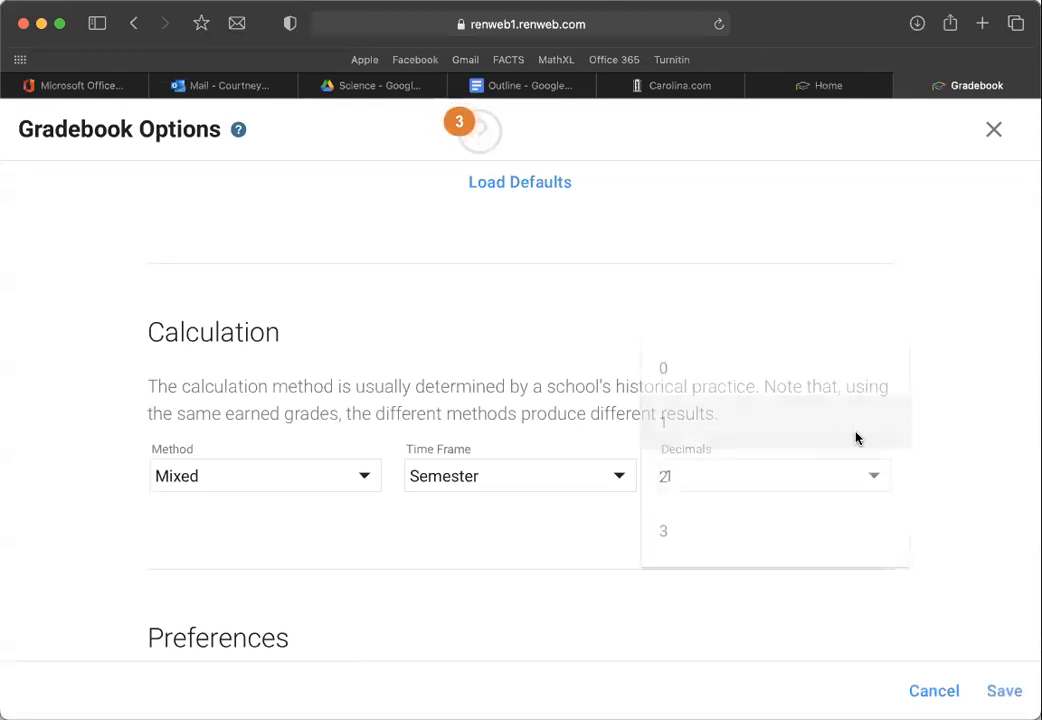
# Enable the preferences Show Earned Points and Treat Missing and Incomplete as 0
pyautogui.scroll(-5, 744, 493)
pyautogui.scroll(-3, 744, 493)
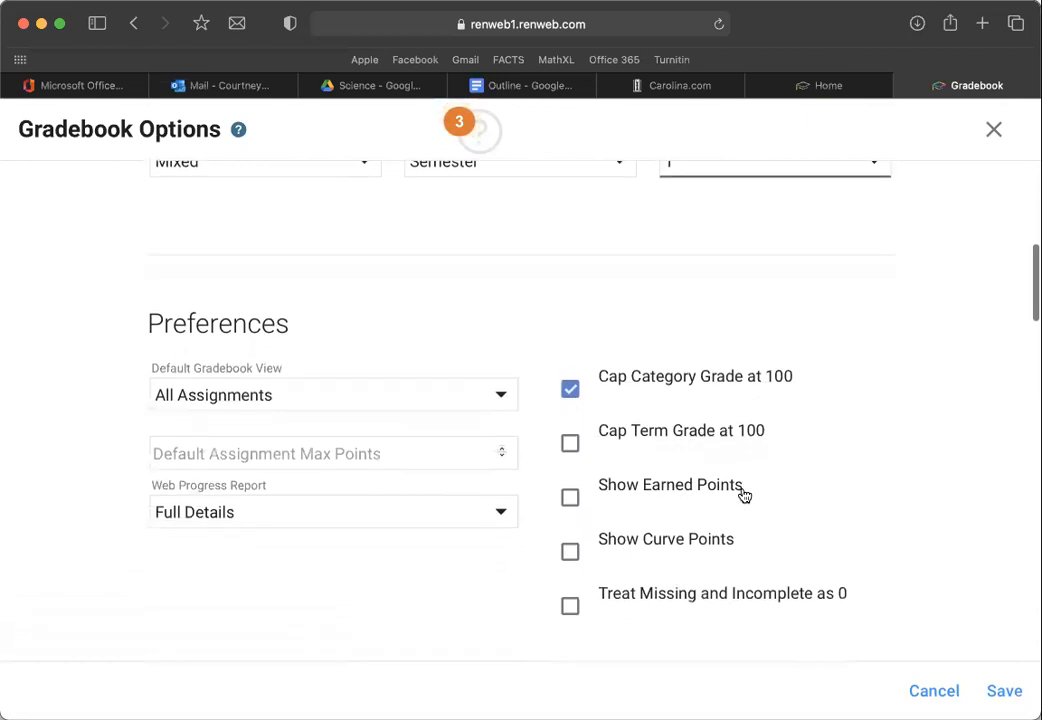
pyautogui.click(737, 494)
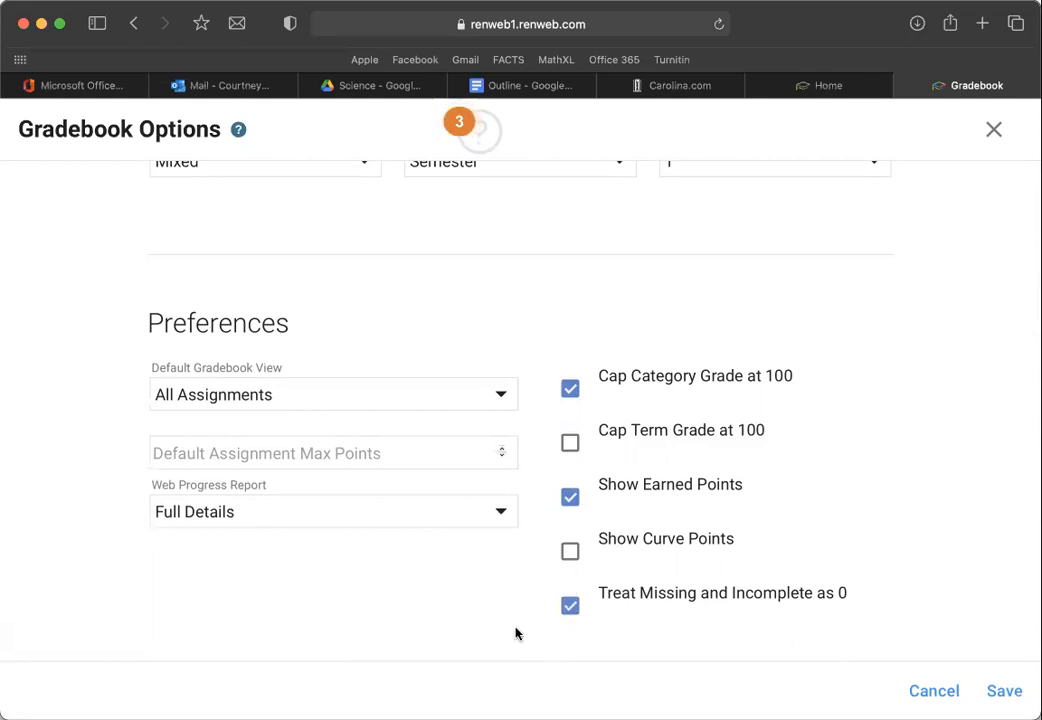
# Add a grading code M with the status Missing
pyautogui.scroll(-8, 581, 596)
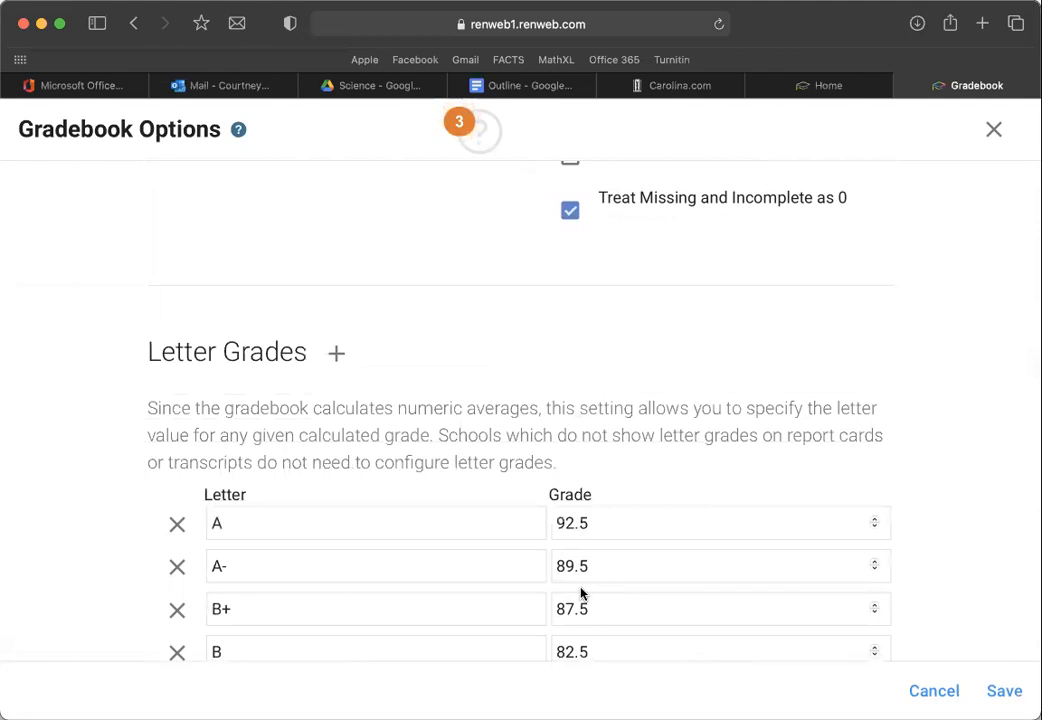
pyautogui.scroll(-10, 581, 594)
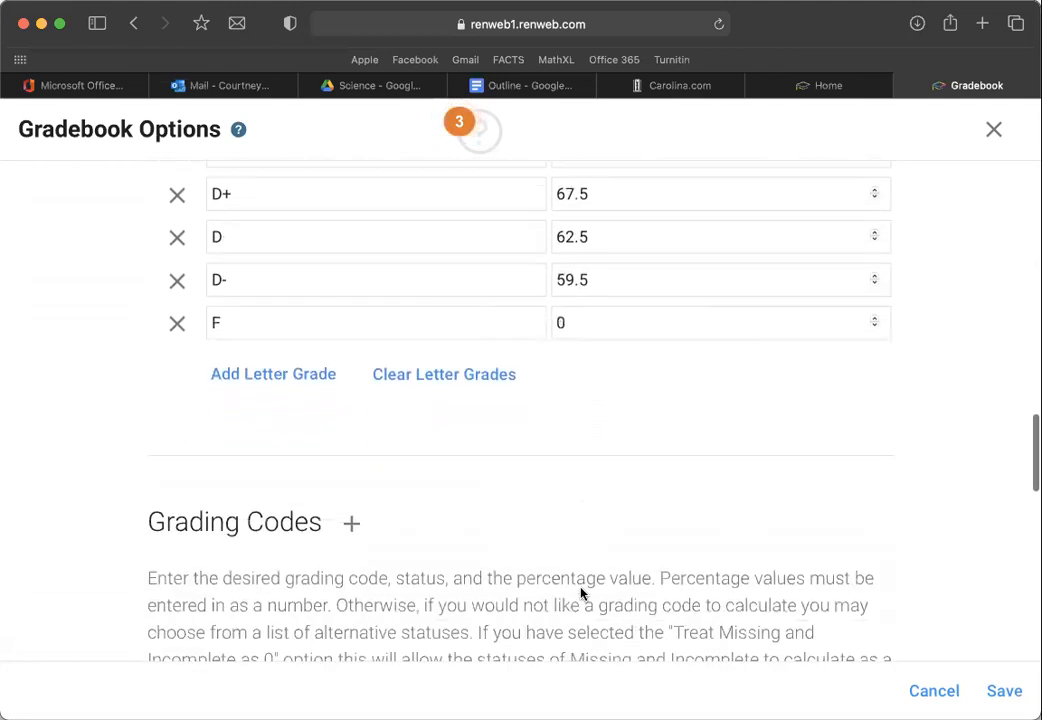
pyautogui.scroll(-5, 581, 594)
pyautogui.click(321, 493)
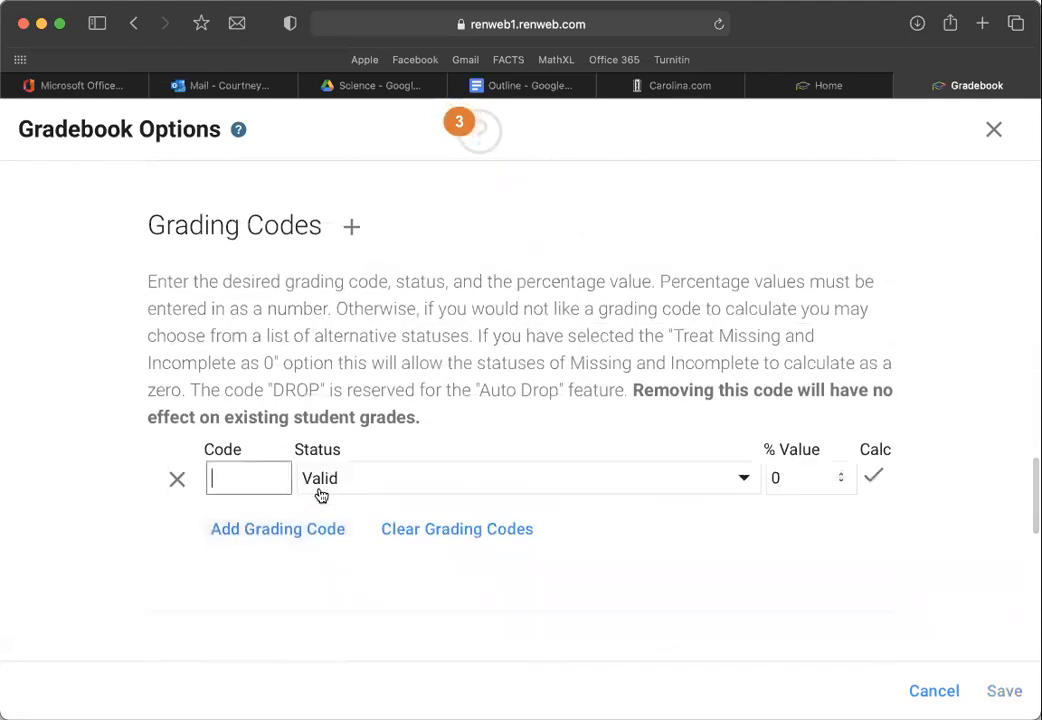
pyautogui.write('M')
pyautogui.press('Tab')
pyautogui.press('m')
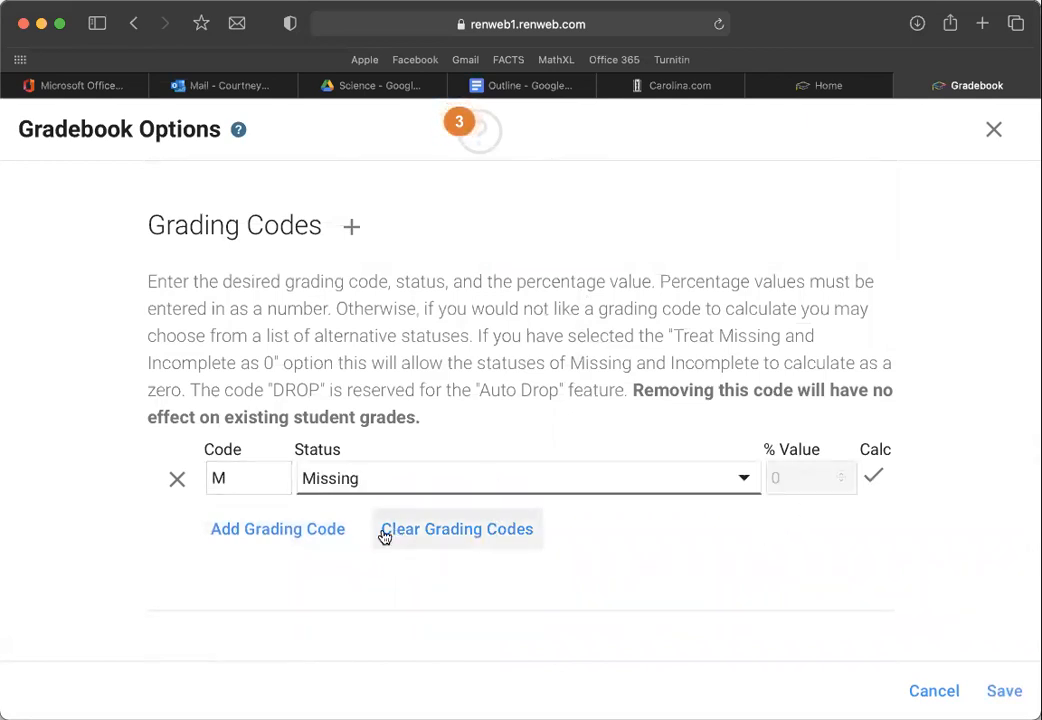
# Add a second grading code ex with the status Excused
pyautogui.click(314, 531)
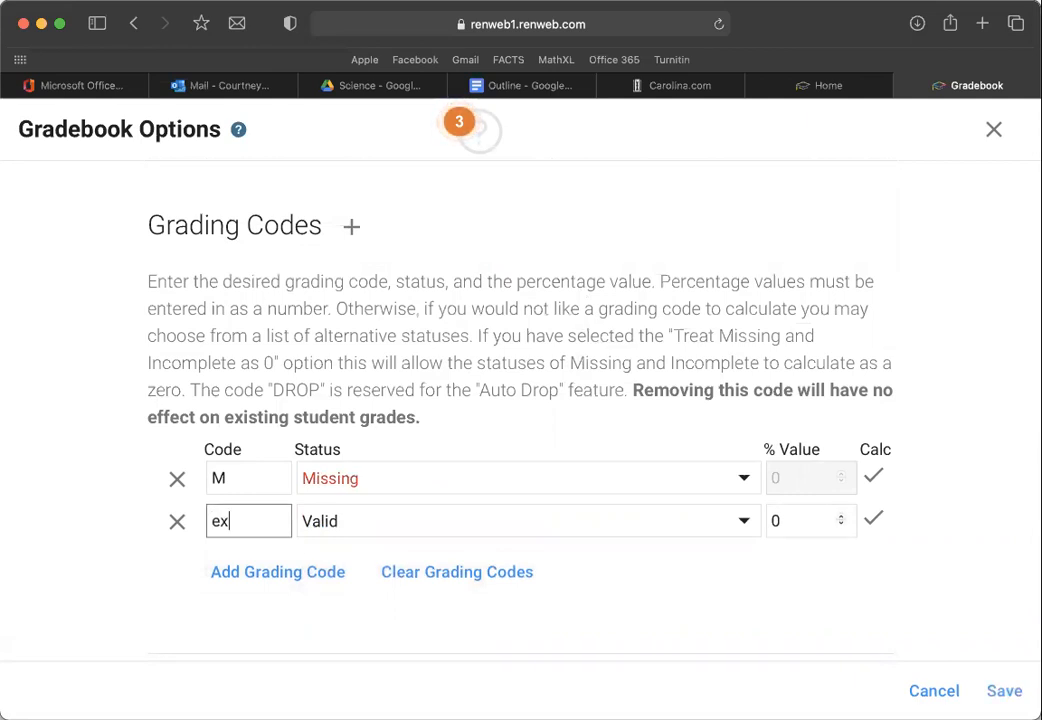
pyautogui.click(349, 530)
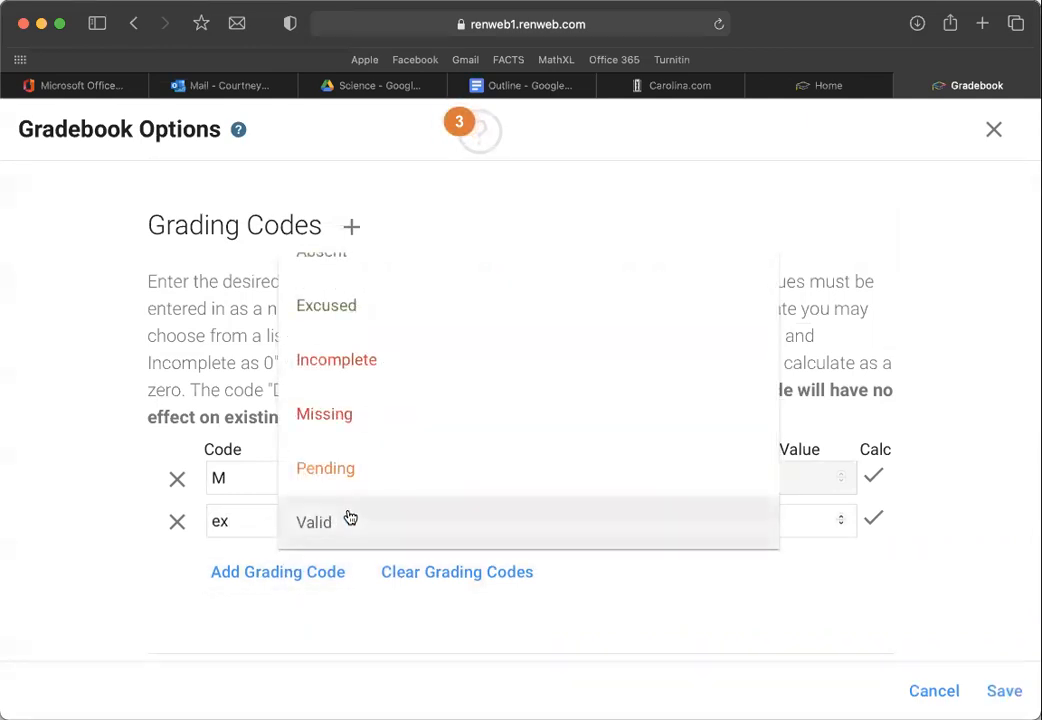
pyautogui.click(349, 304)
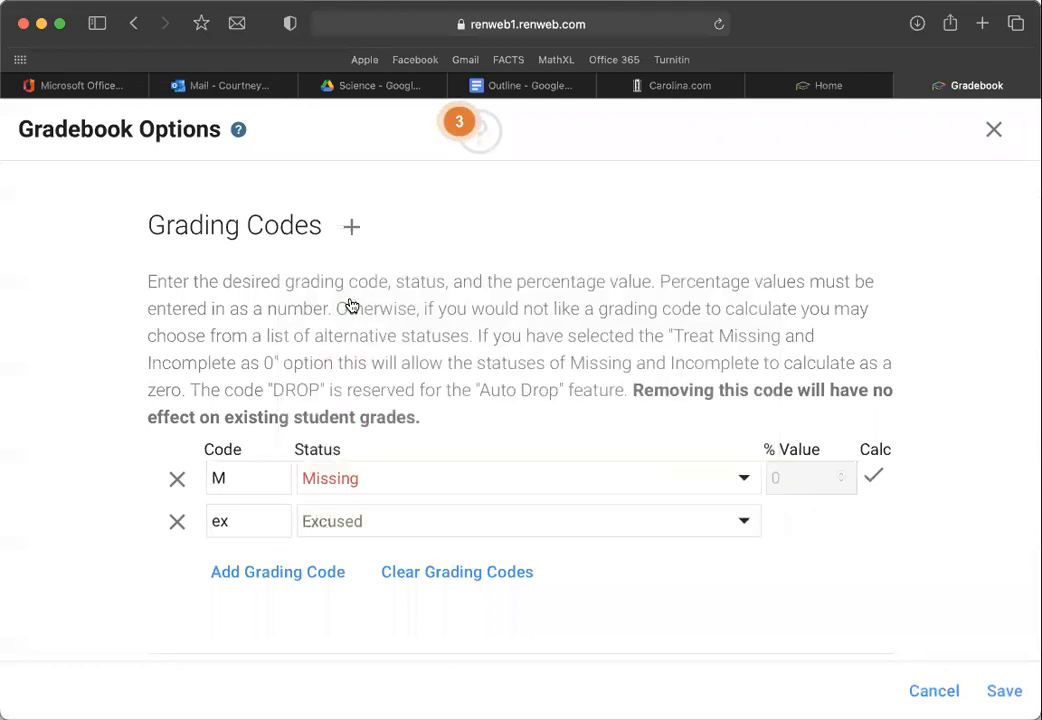
# Add a third grading code ab with the status Absent, and remove the extra blank code row
pyautogui.click(270, 580)
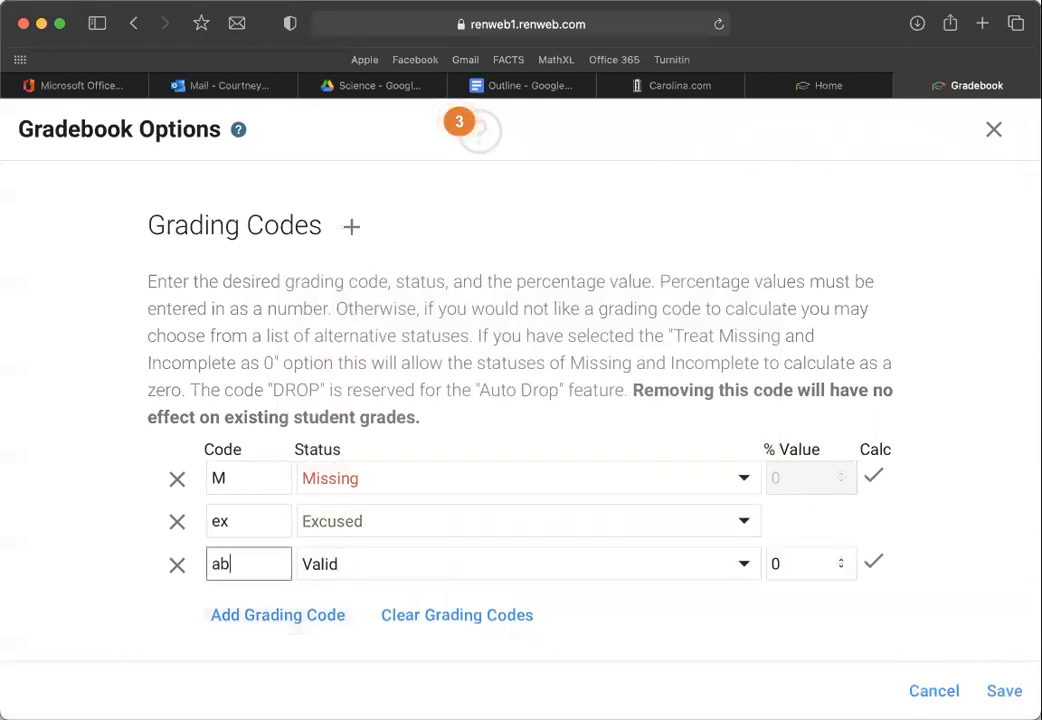
pyautogui.write('ab')
pyautogui.click(270, 618)
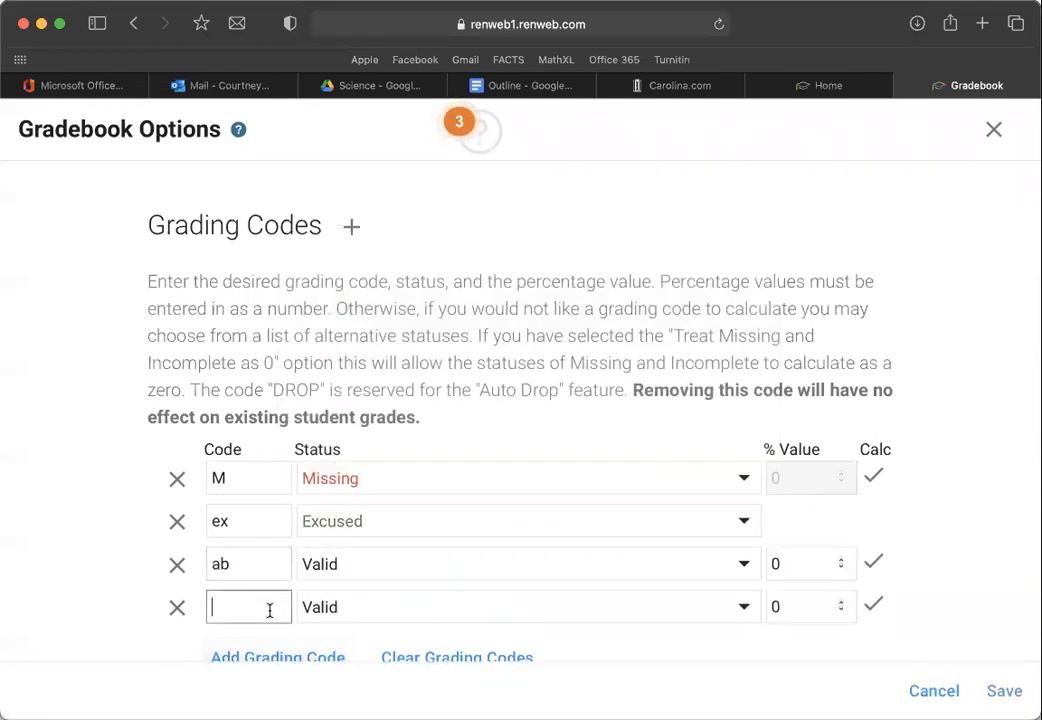
pyautogui.click(344, 565)
pyautogui.scroll(1, 344, 565)
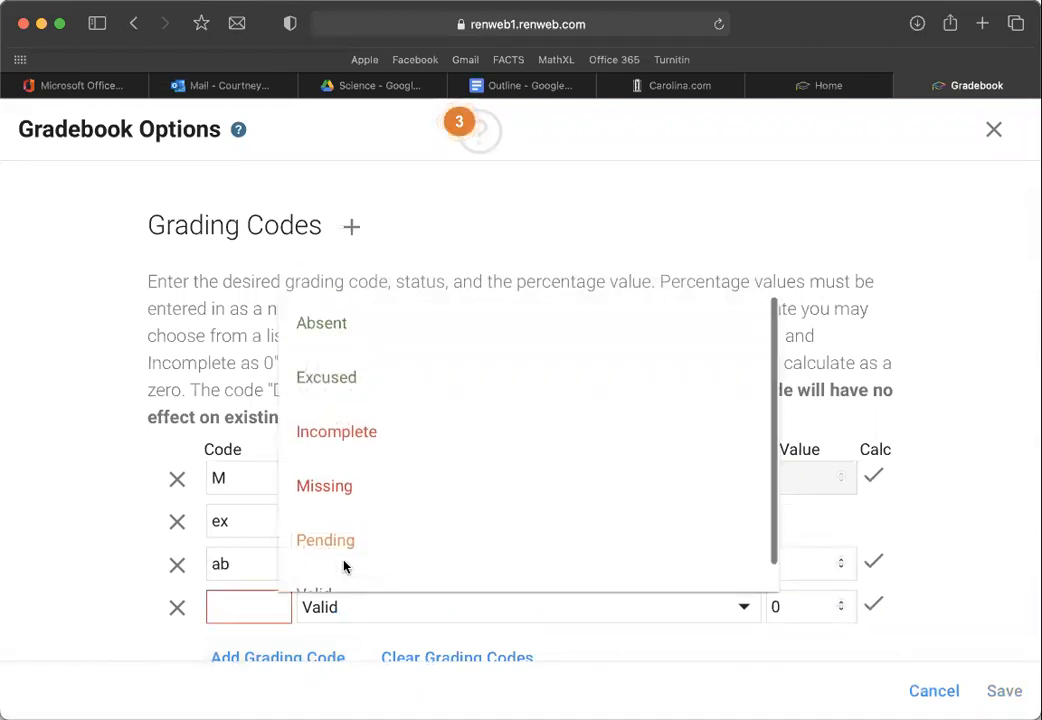
pyautogui.click(328, 340)
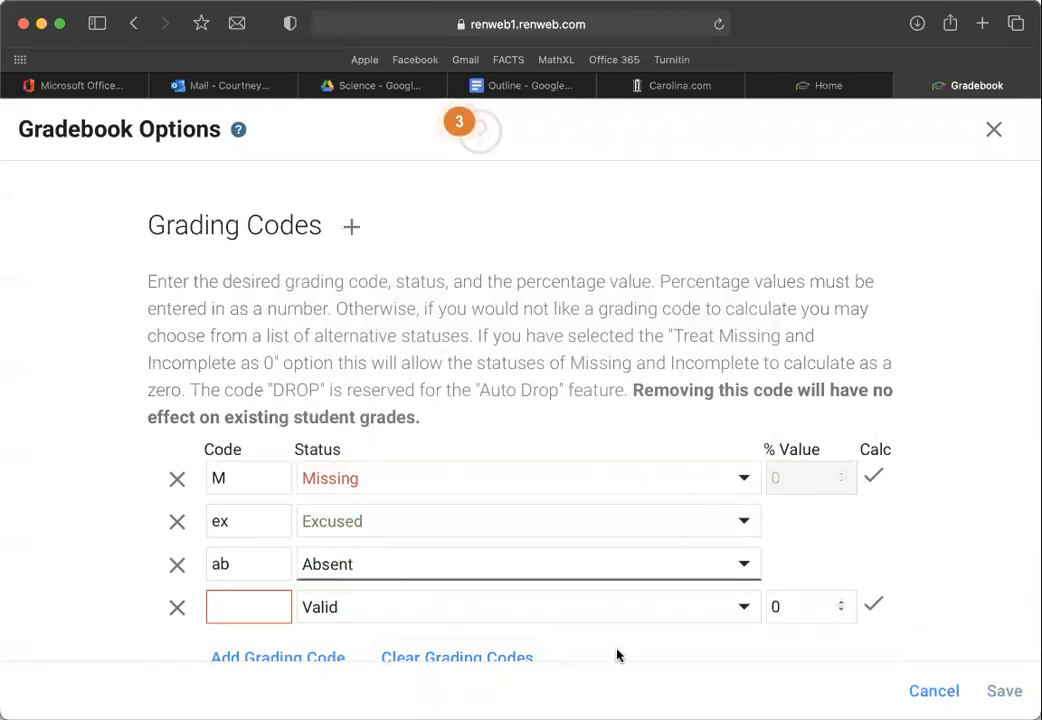
pyautogui.scroll(-2, 633, 657)
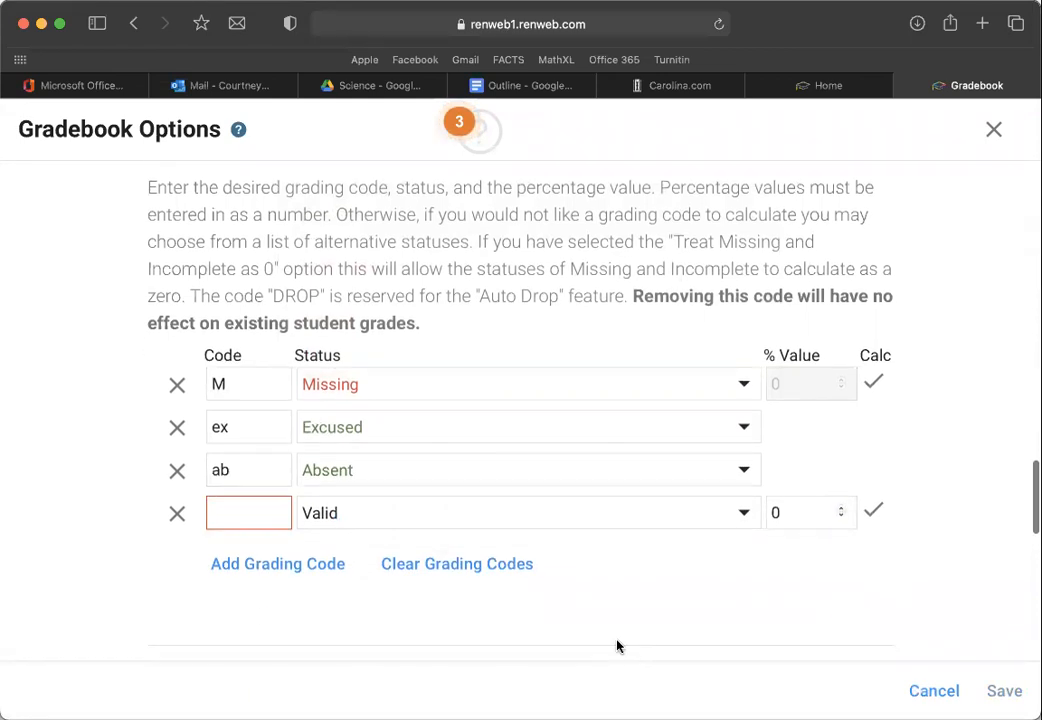
pyautogui.click(175, 514)
# Save the gradebook options and close them
pyautogui.scroll(-10, 856, 649)
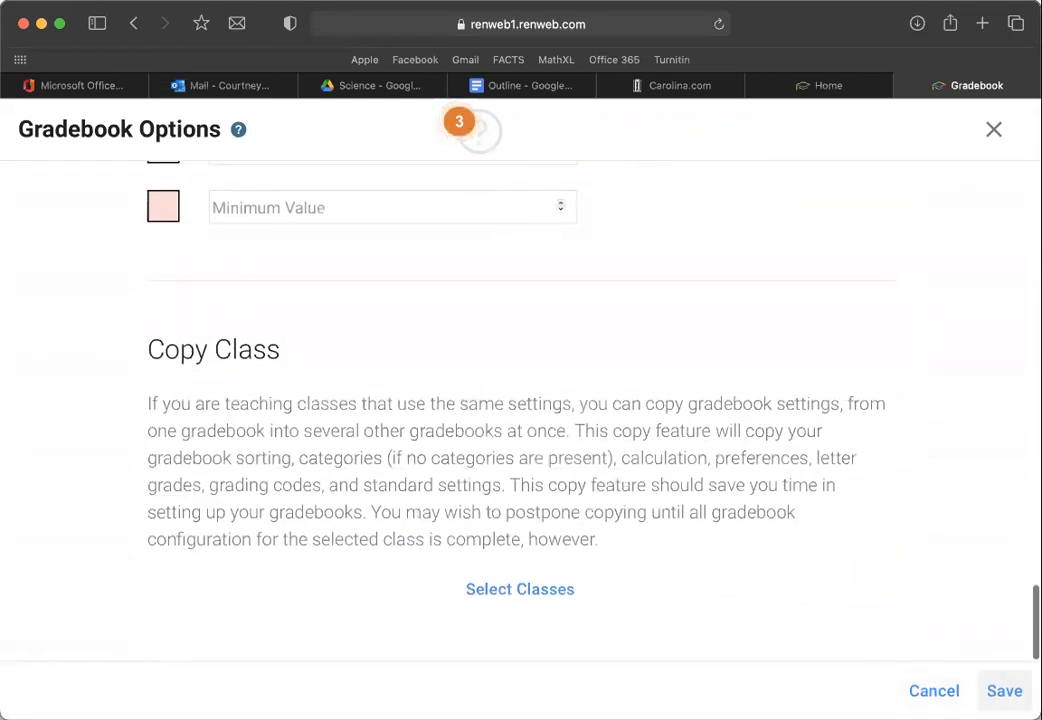
pyautogui.click(1004, 691)
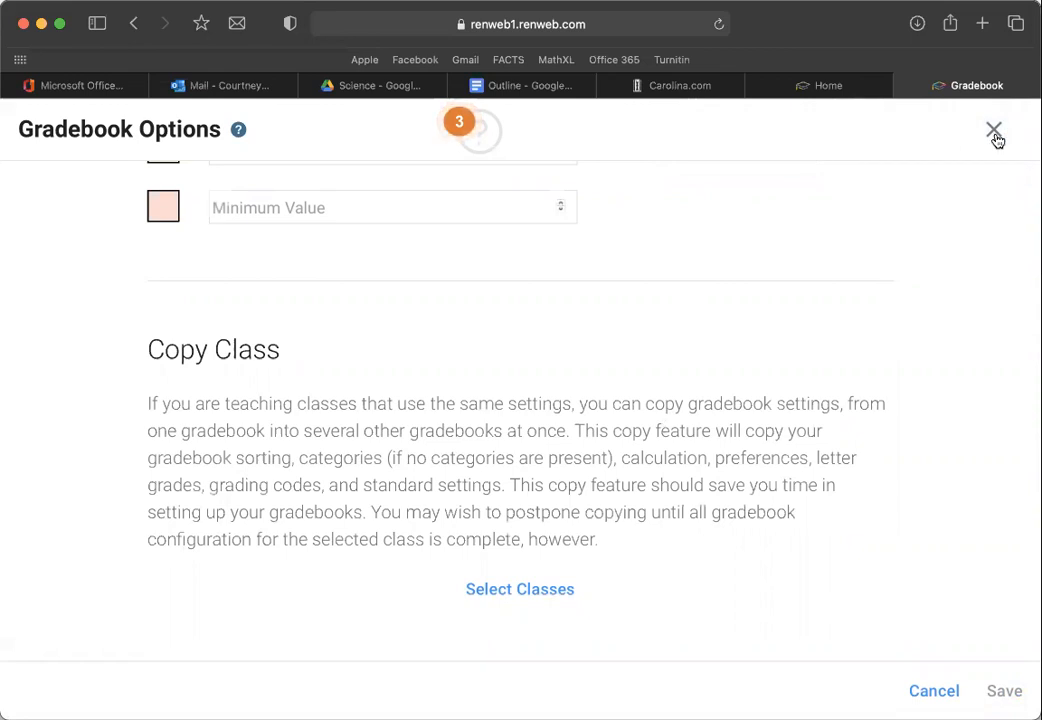
pyautogui.click(994, 132)
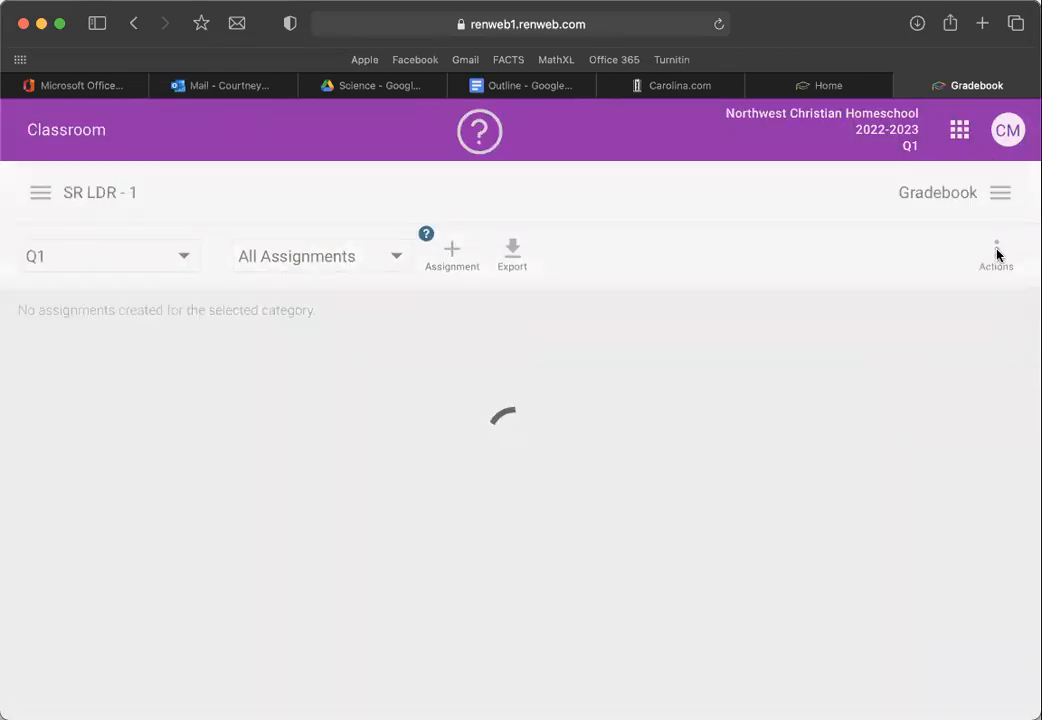
# Add a gradebook category titled Participation with a weight of 10 and the pink color, and save it
pyautogui.click(1002, 256)
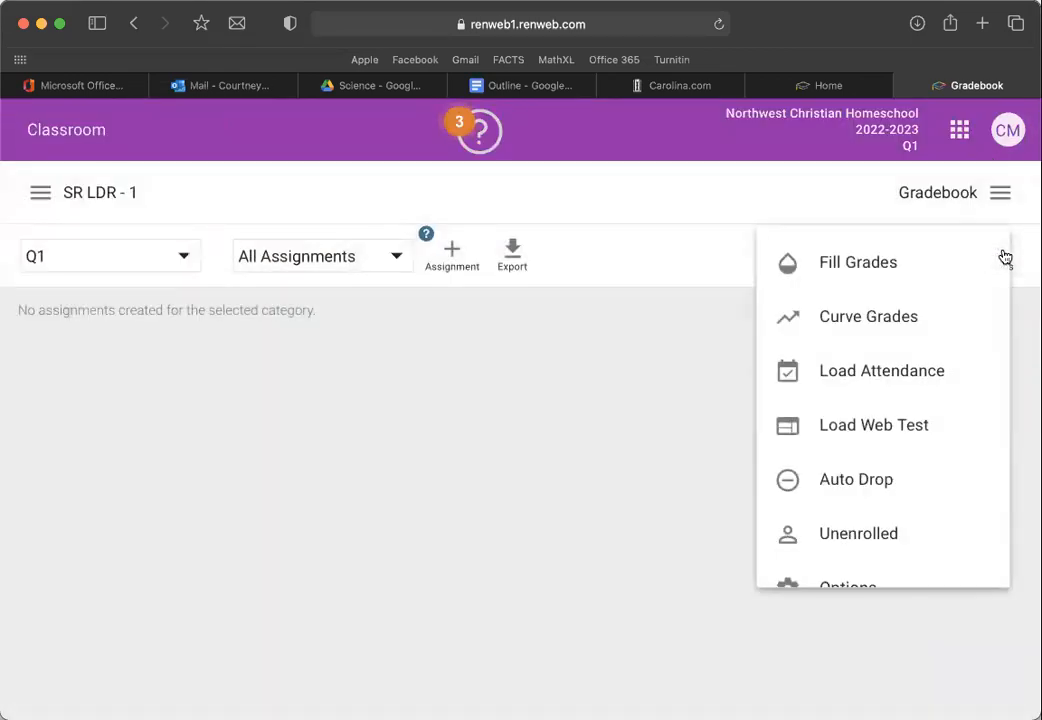
pyautogui.scroll(-2, 875, 506)
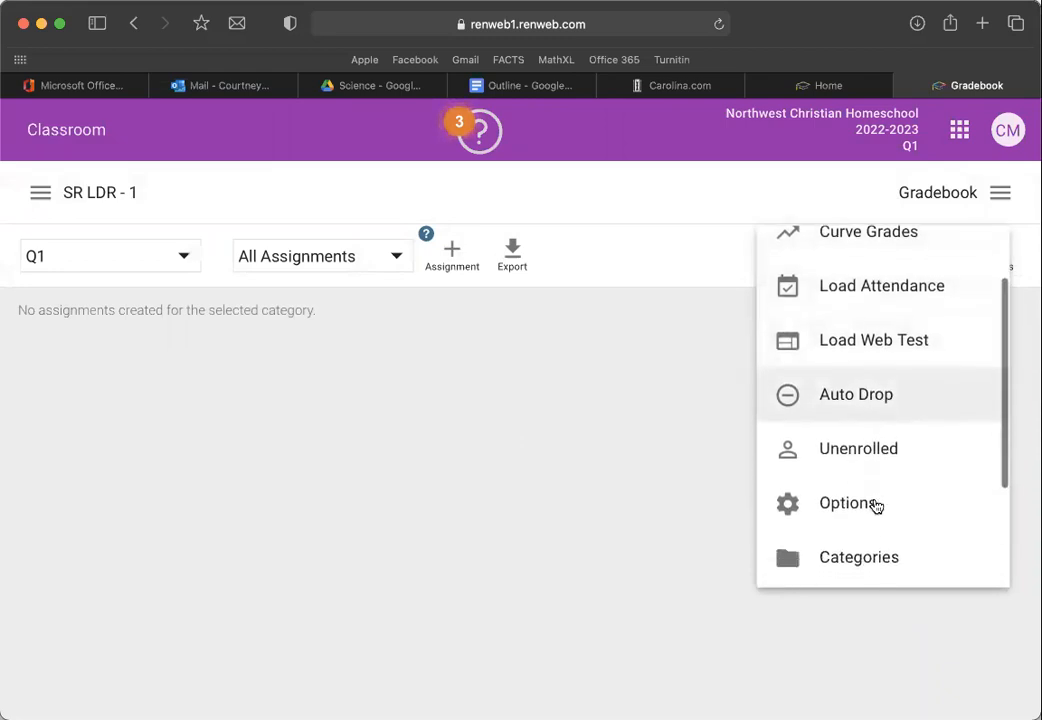
pyautogui.scroll(-2, 875, 506)
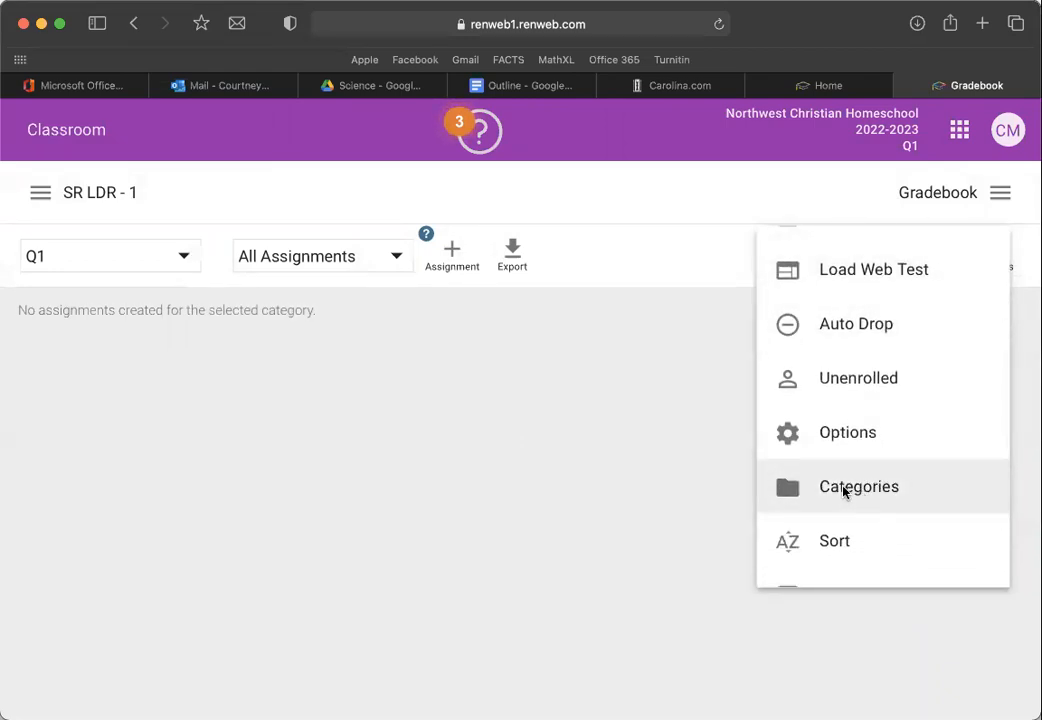
pyautogui.click(856, 490)
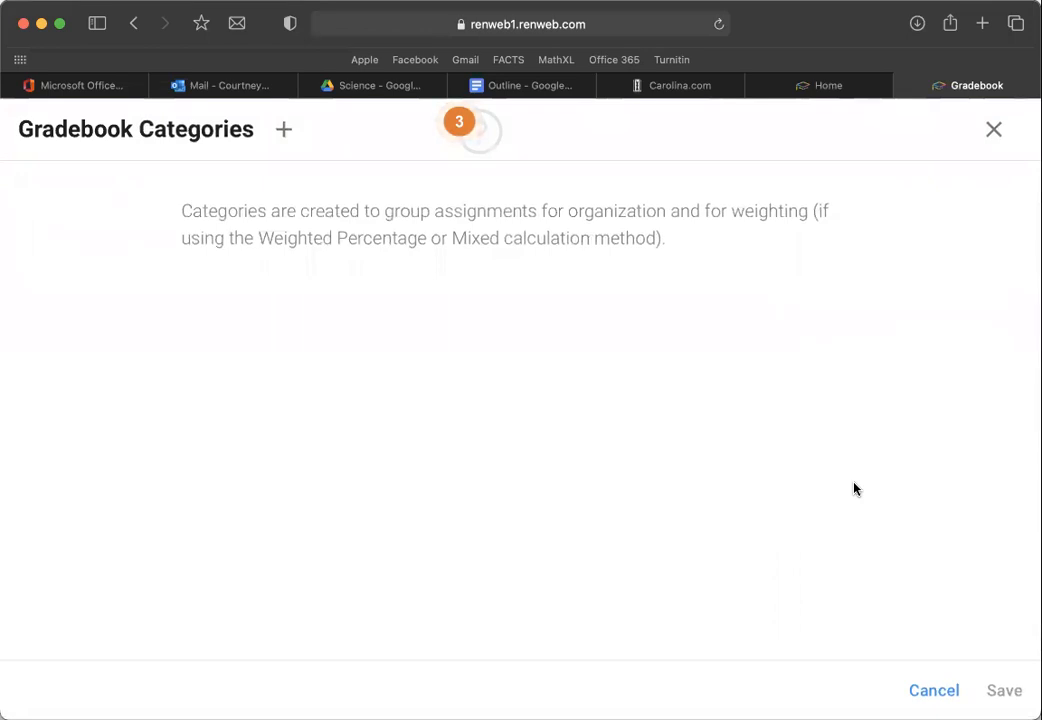
pyautogui.click(283, 133)
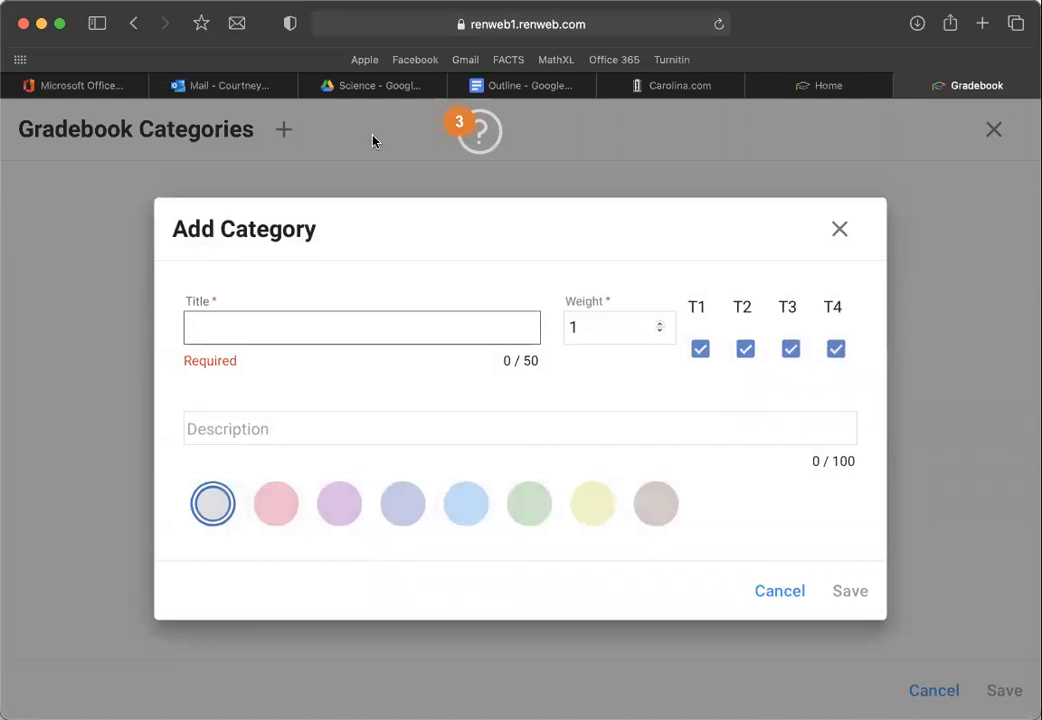
pyautogui.write('Parti')
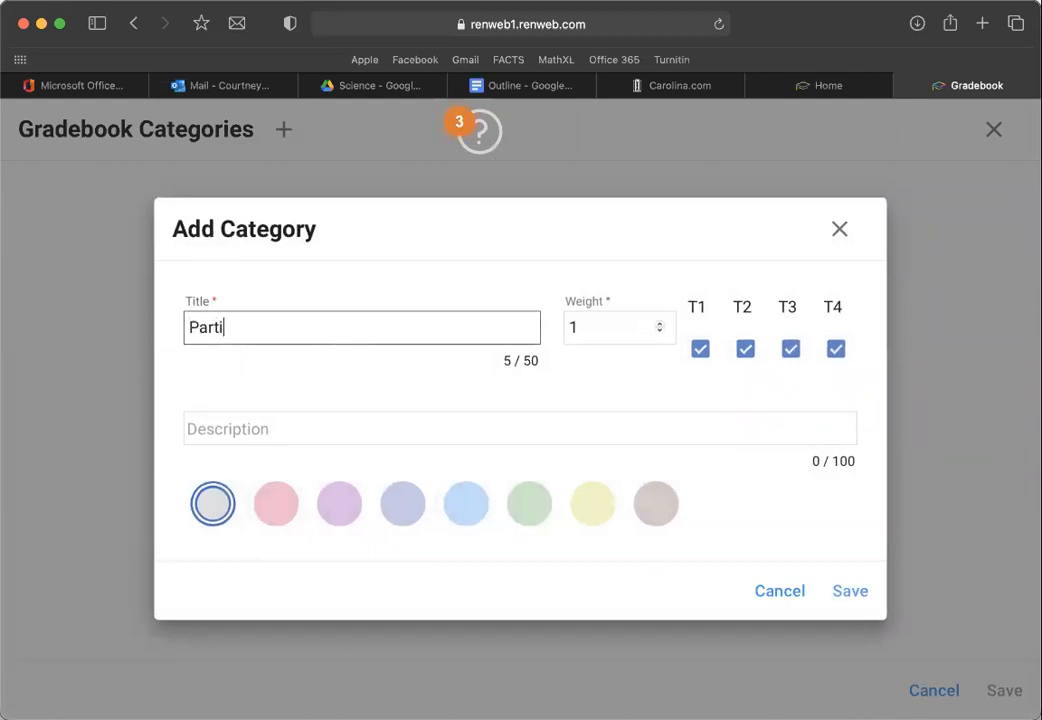
pyautogui.write('cipation')
pyautogui.click(595, 322)
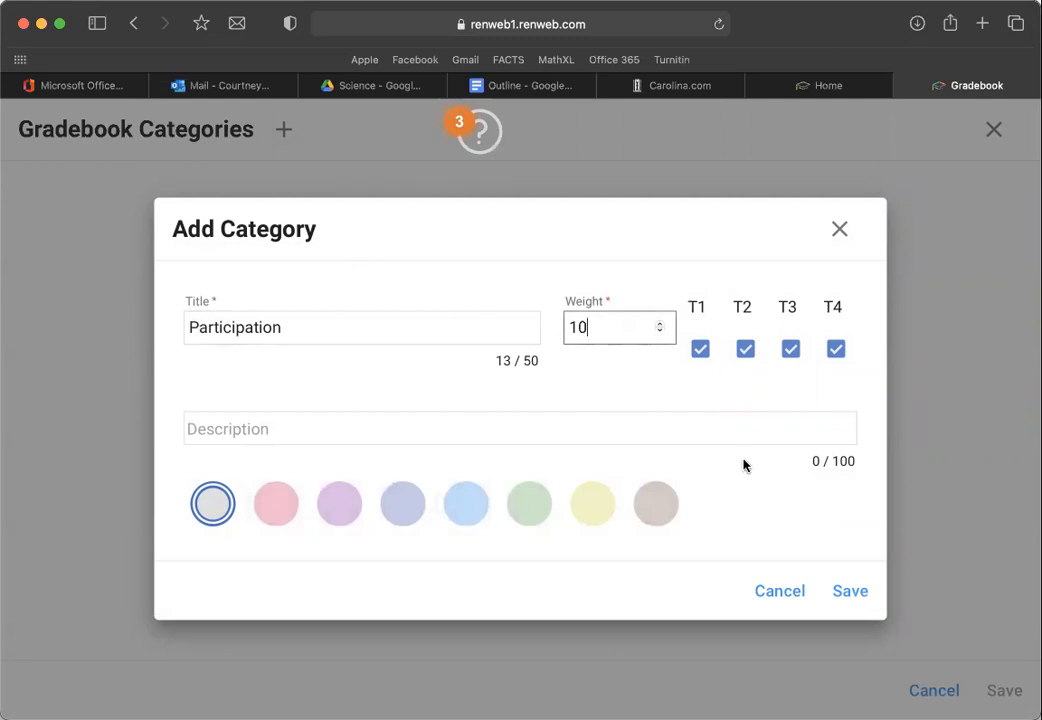
pyautogui.click(275, 505)
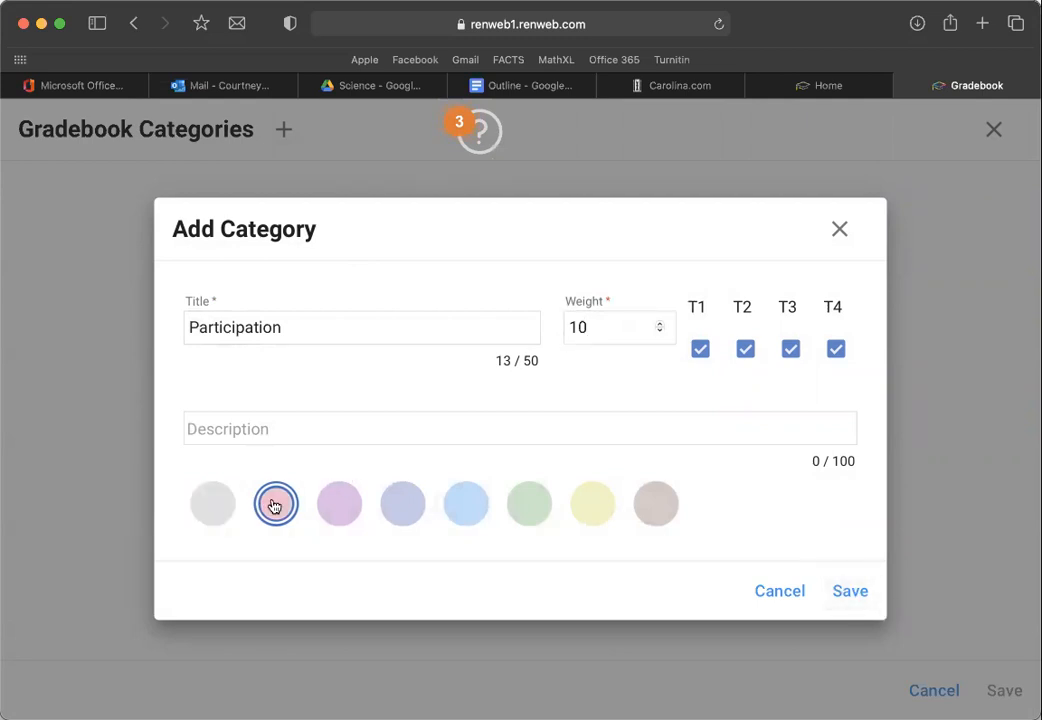
pyautogui.click(858, 596)
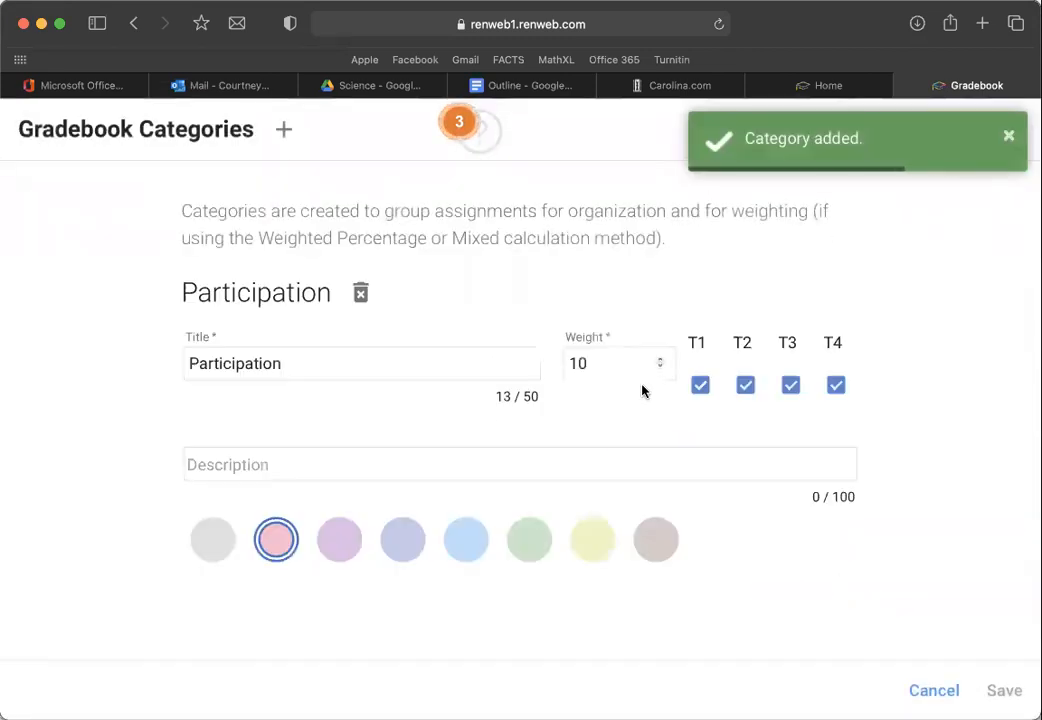
# Add a gradebook category titled Papers and projects with a weight of 40 and the yellow color, and save it
pyautogui.click(284, 129)
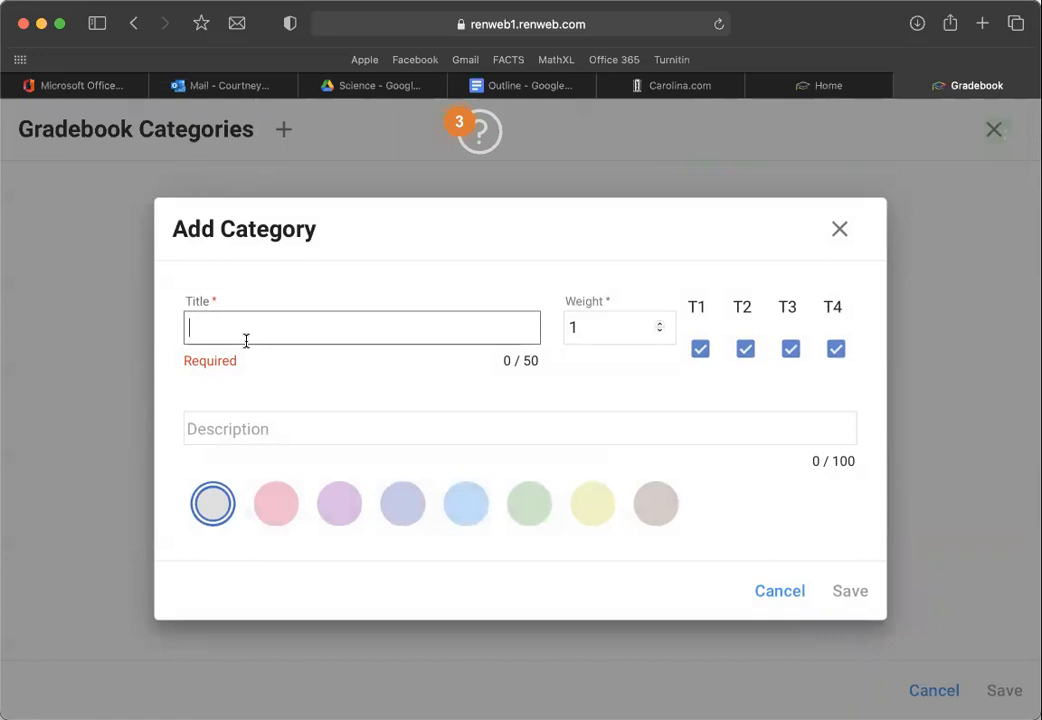
pyautogui.write('Pap')
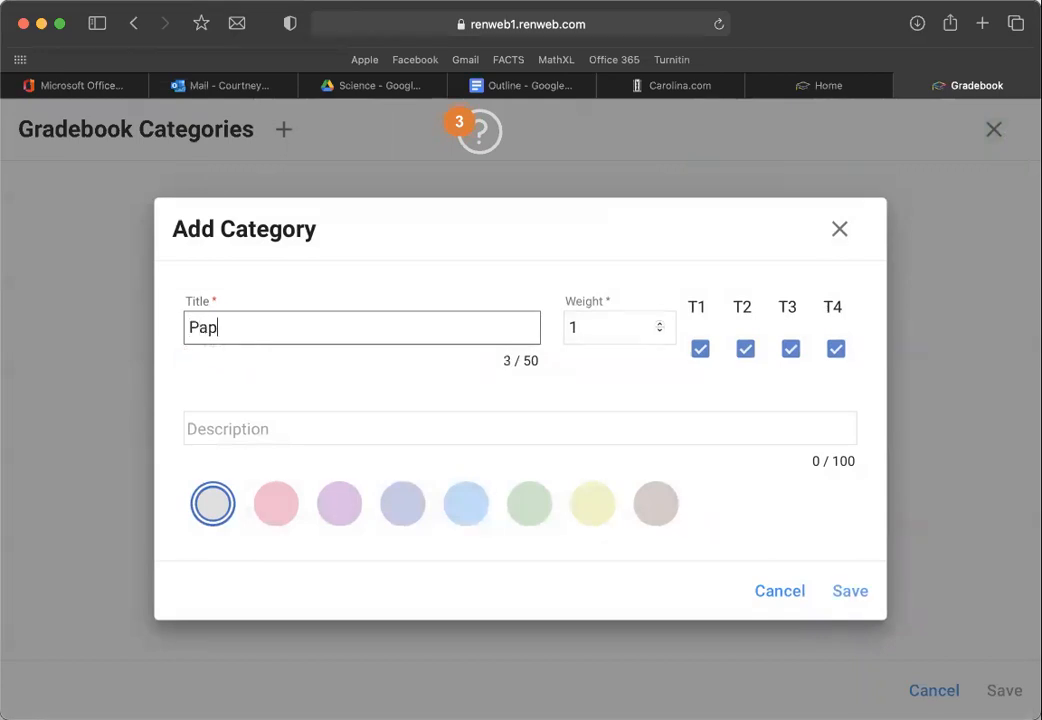
pyautogui.write('ers and projects')
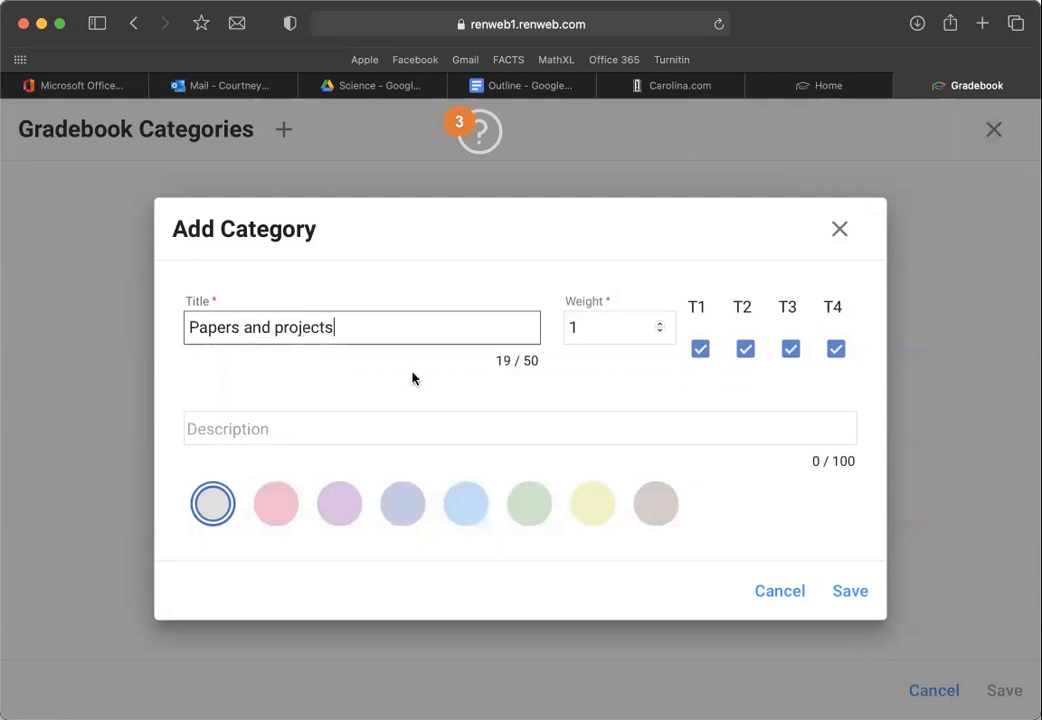
pyautogui.click(577, 327)
pyautogui.press('BackSpace')
pyautogui.write('40')
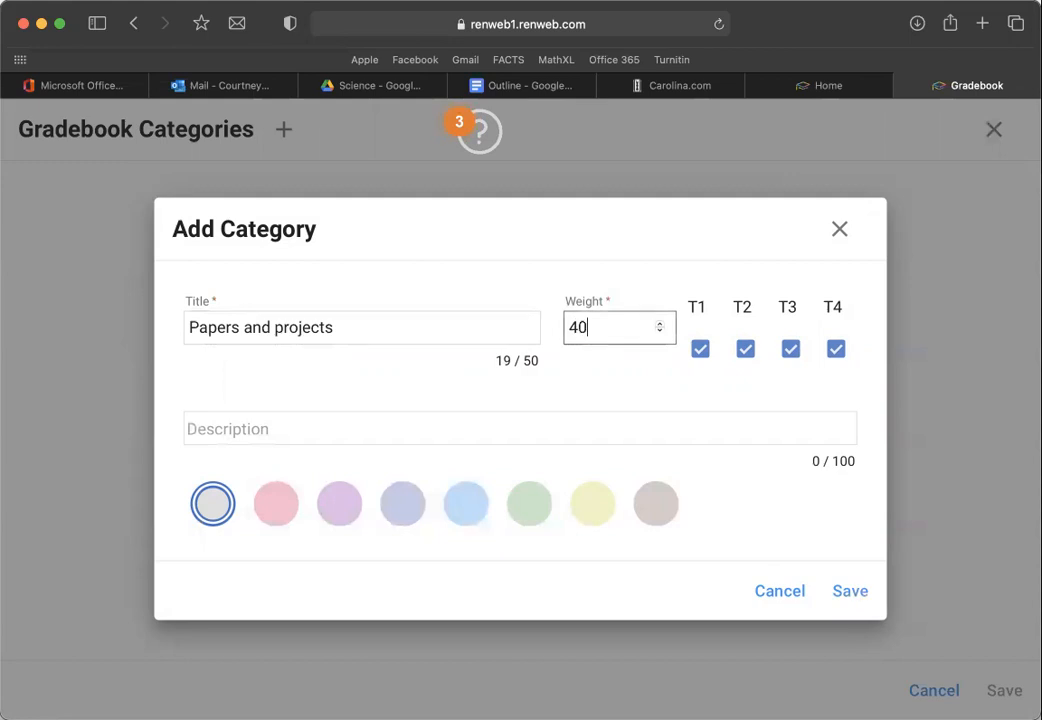
pyautogui.click(600, 505)
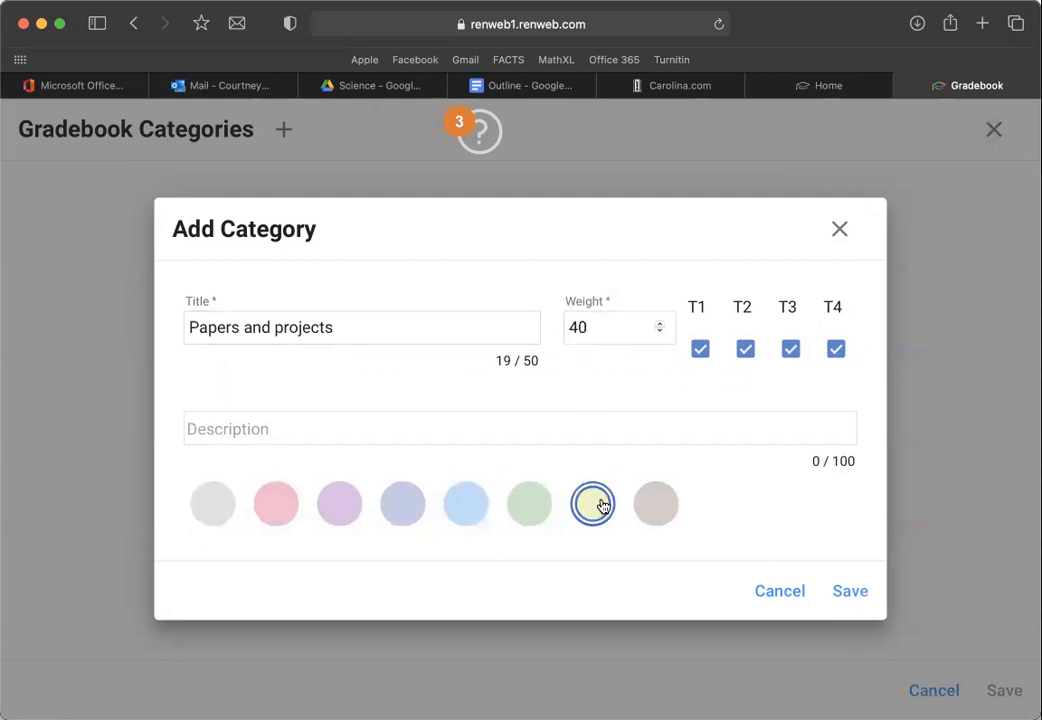
pyautogui.click(854, 595)
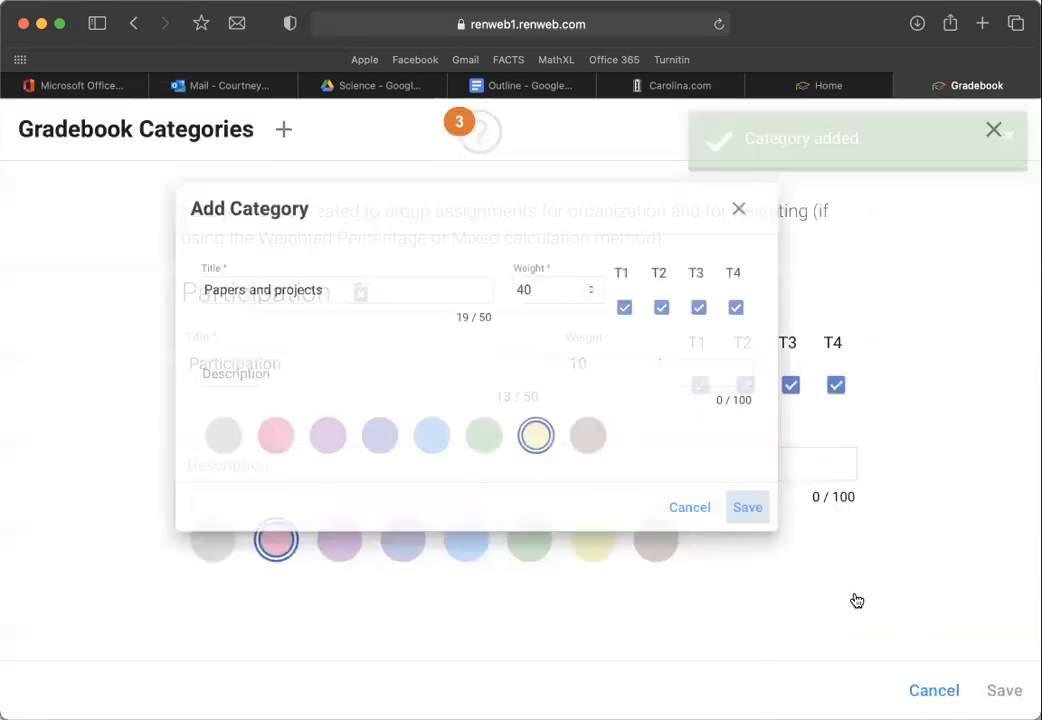
# Add a gradebook category titled assignments with a weight of 30 and the purple color, and save it
pyautogui.click(284, 133)
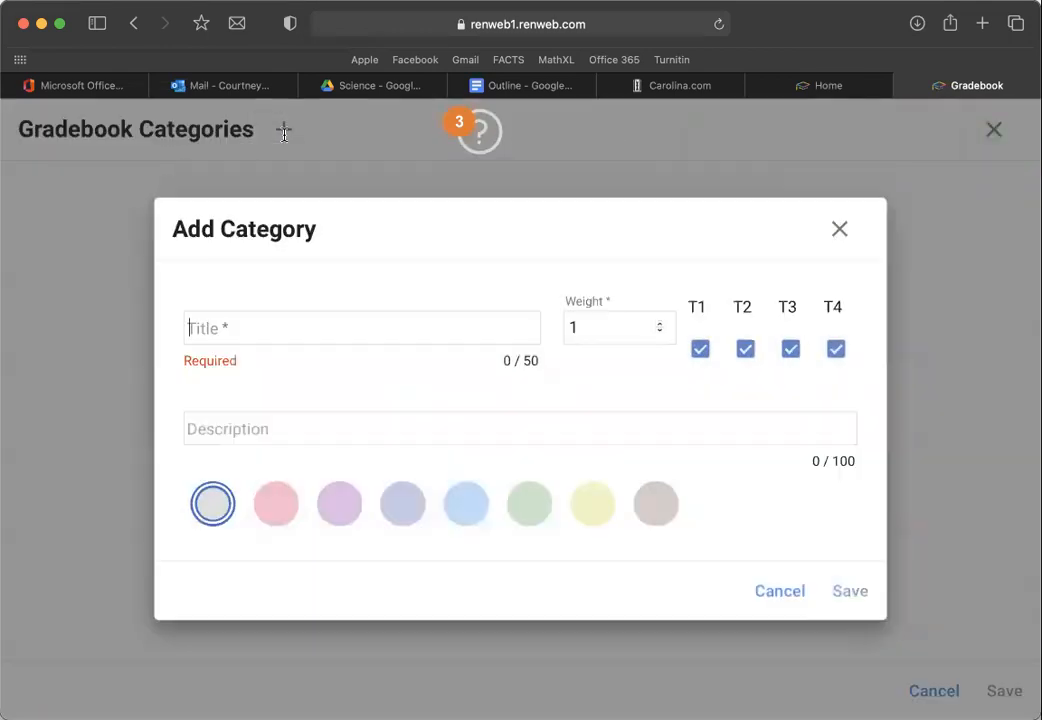
pyautogui.click(230, 337)
pyautogui.write('assignments')
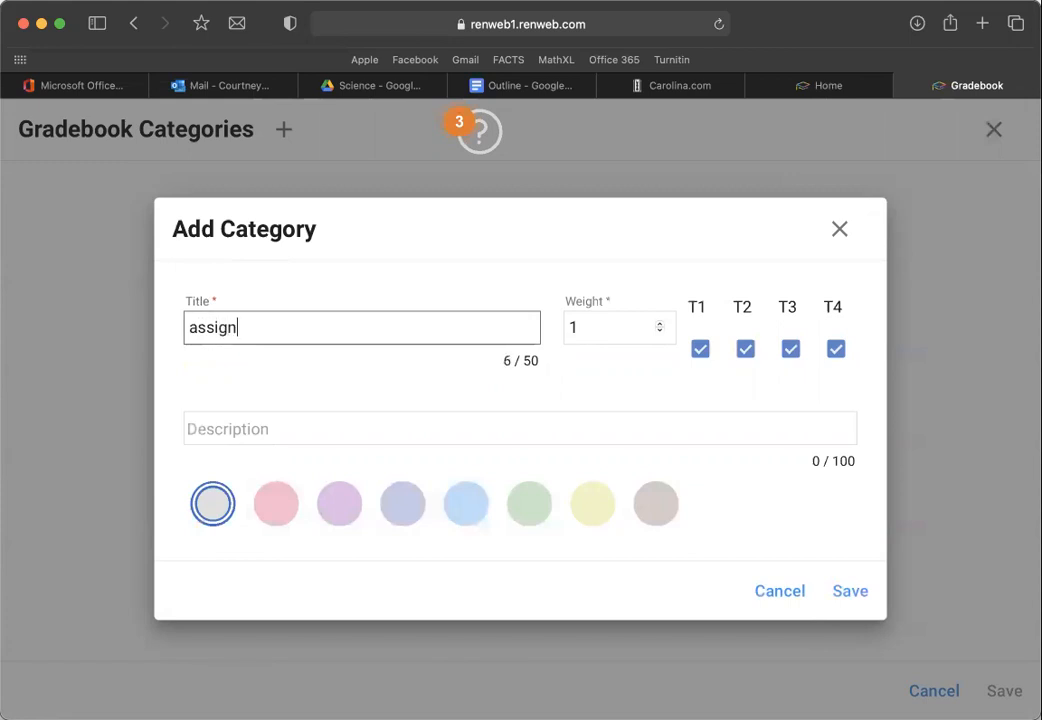
pyautogui.click(591, 332)
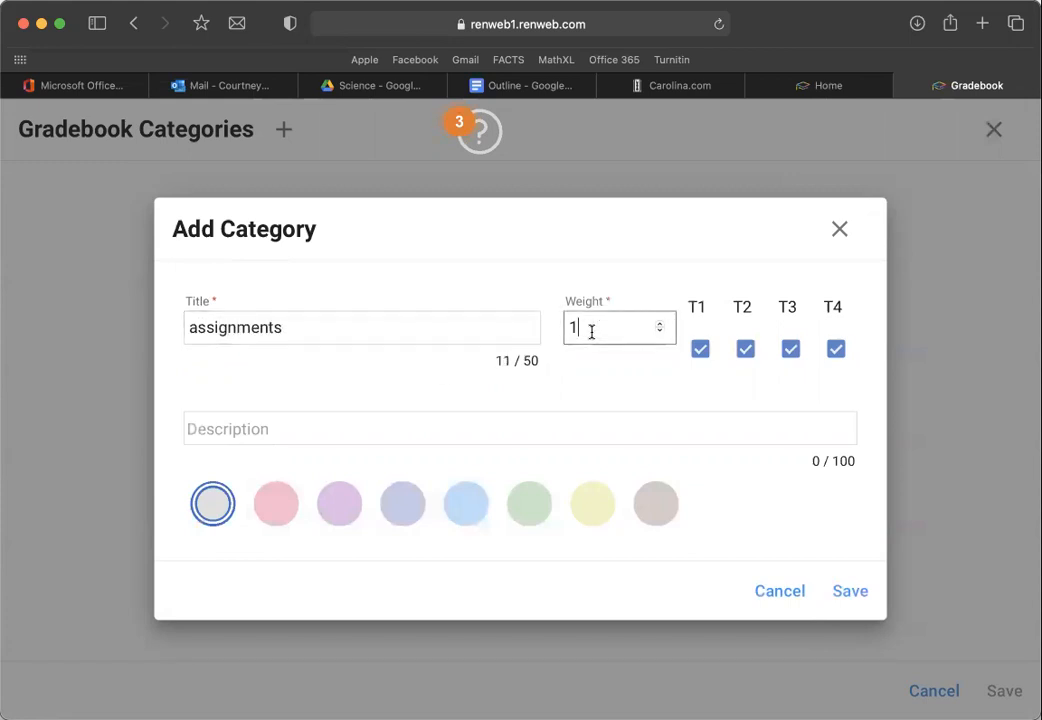
pyautogui.click(343, 507)
pyautogui.click(852, 592)
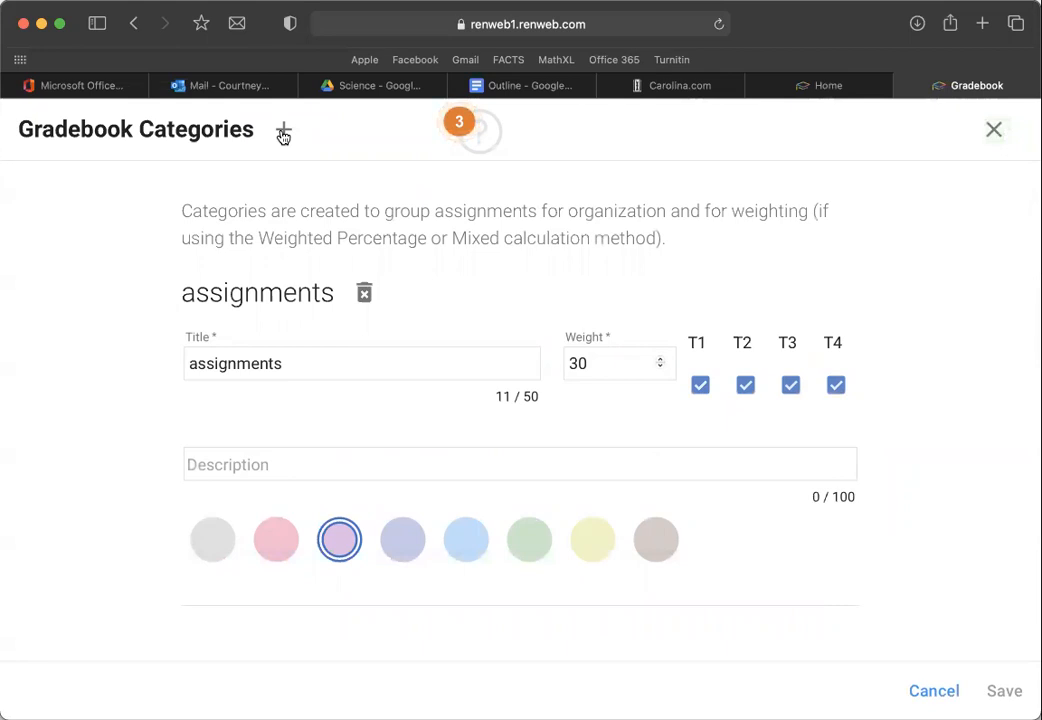
# Add a gradebook category titled memory with a weight of 20 and the green color, and save it
pyautogui.scroll(-5, 342, 423)
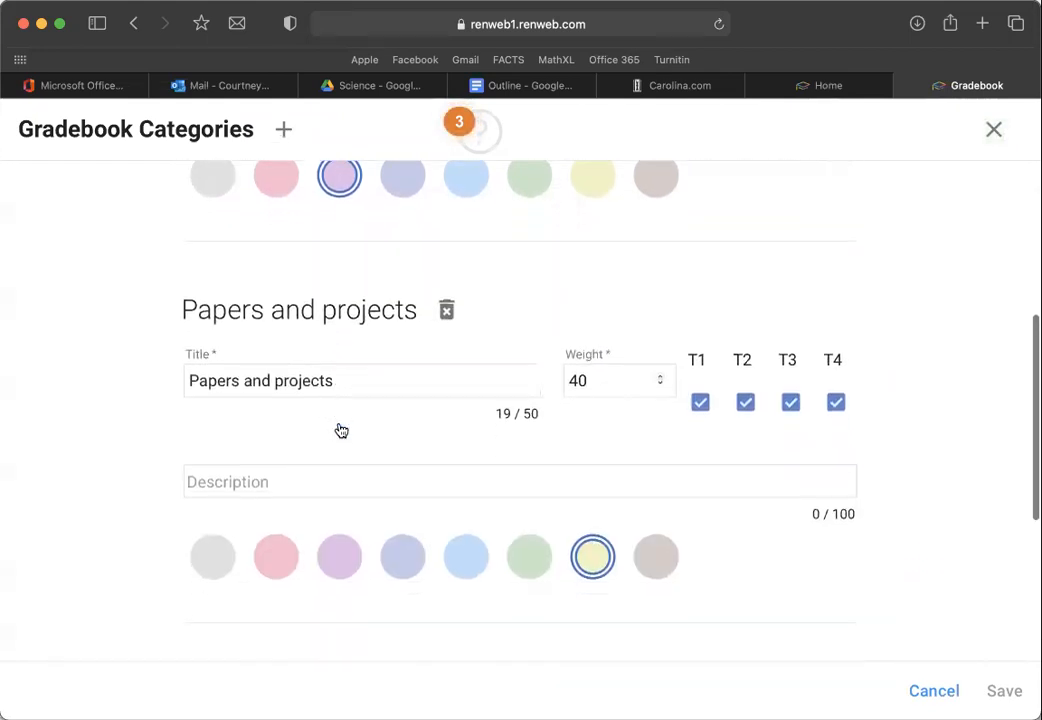
pyautogui.scroll(-5, 341, 430)
pyautogui.scroll(1, 340, 429)
pyautogui.scroll(10, 338, 428)
pyautogui.click(284, 130)
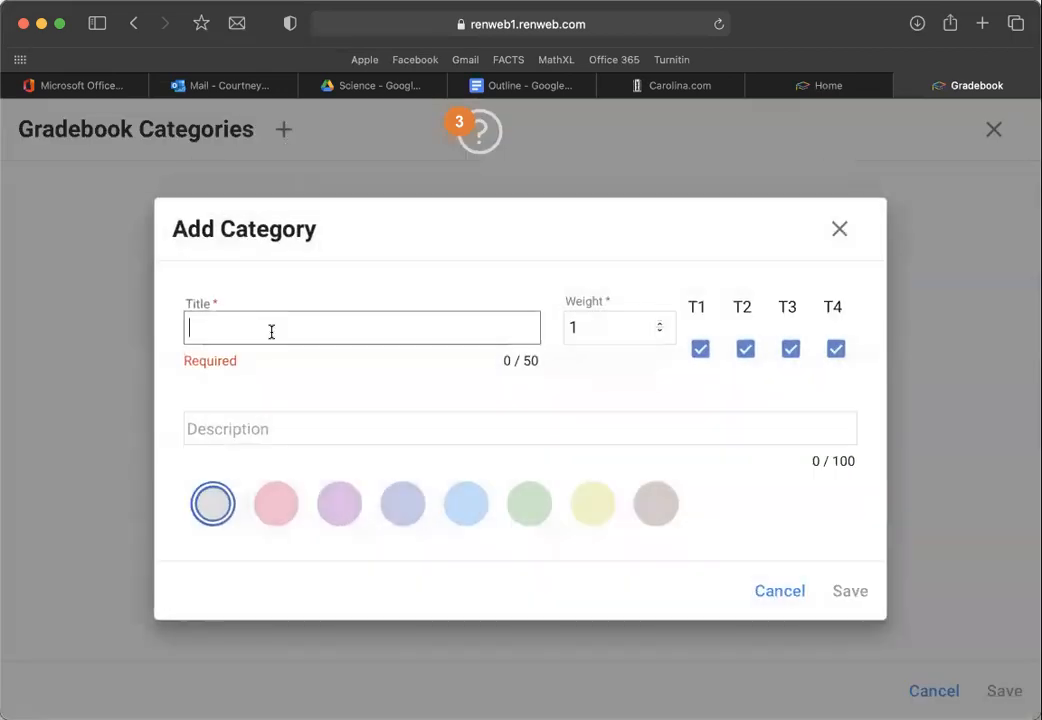
pyautogui.write('memory')
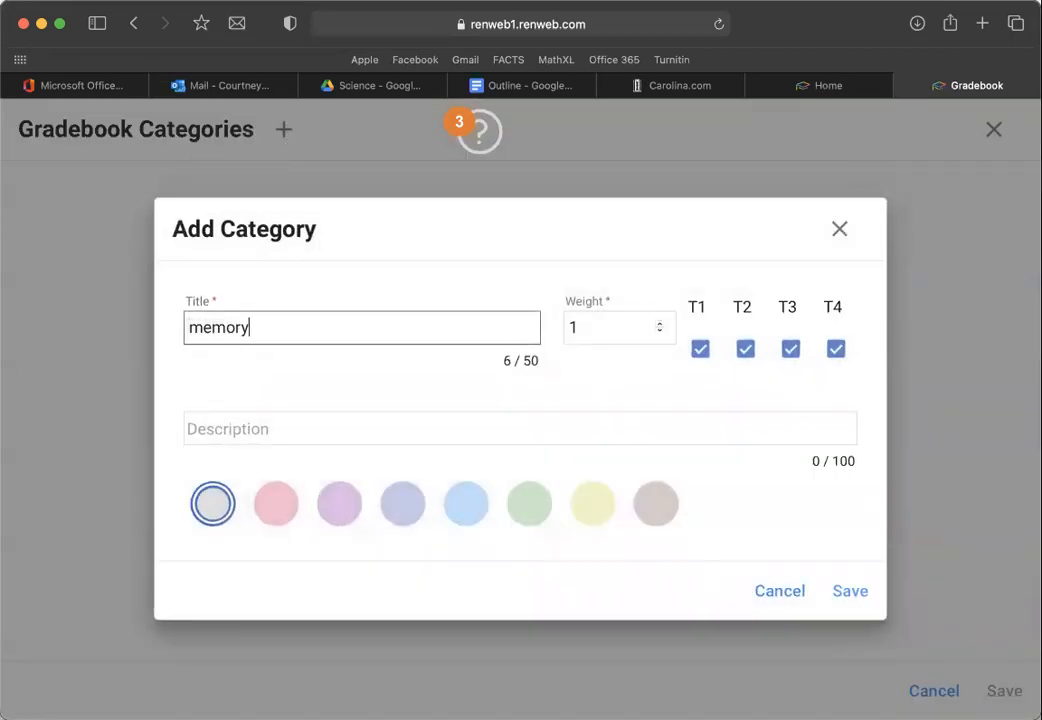
pyautogui.click(531, 508)
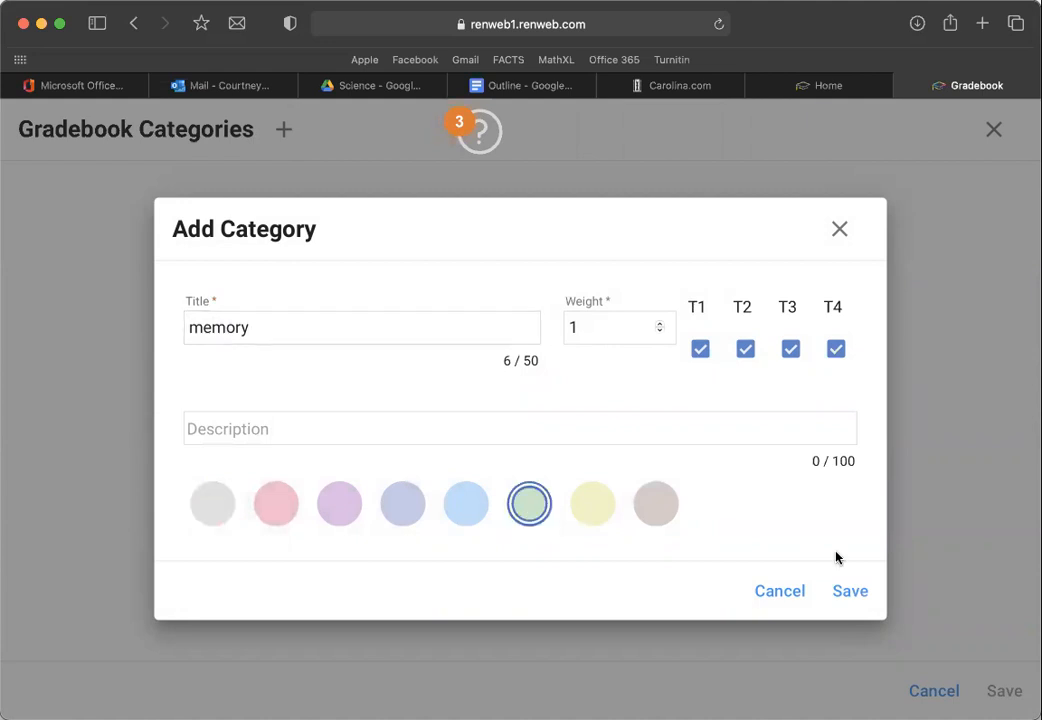
pyautogui.click(602, 316)
pyautogui.write('20')
pyautogui.click(859, 595)
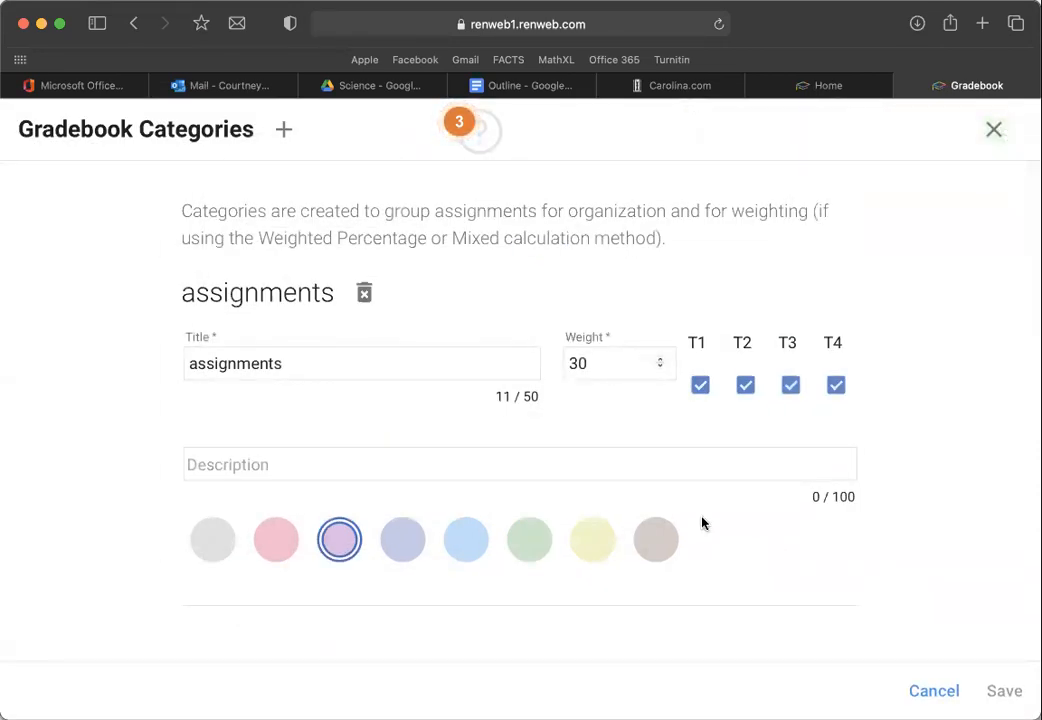
# Review the titles, weights and colors of all gradebook categories, and close the category settings
pyautogui.scroll(-5, 702, 523)
pyautogui.scroll(5, 702, 523)
pyautogui.scroll(-7, 582, 367)
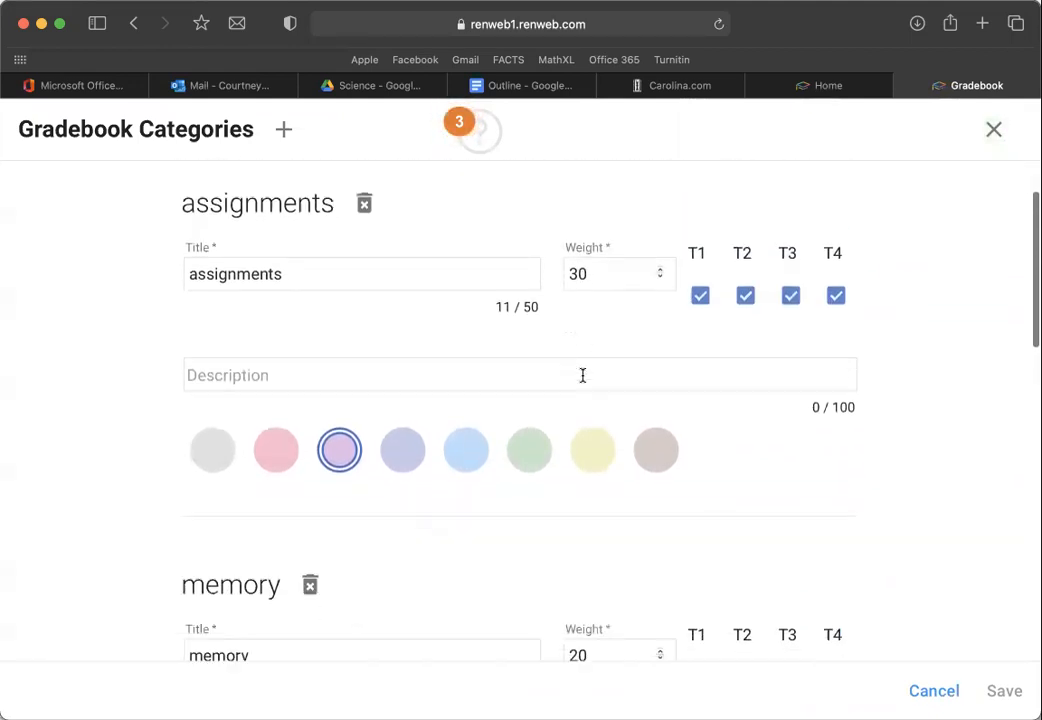
pyautogui.scroll(-5, 582, 375)
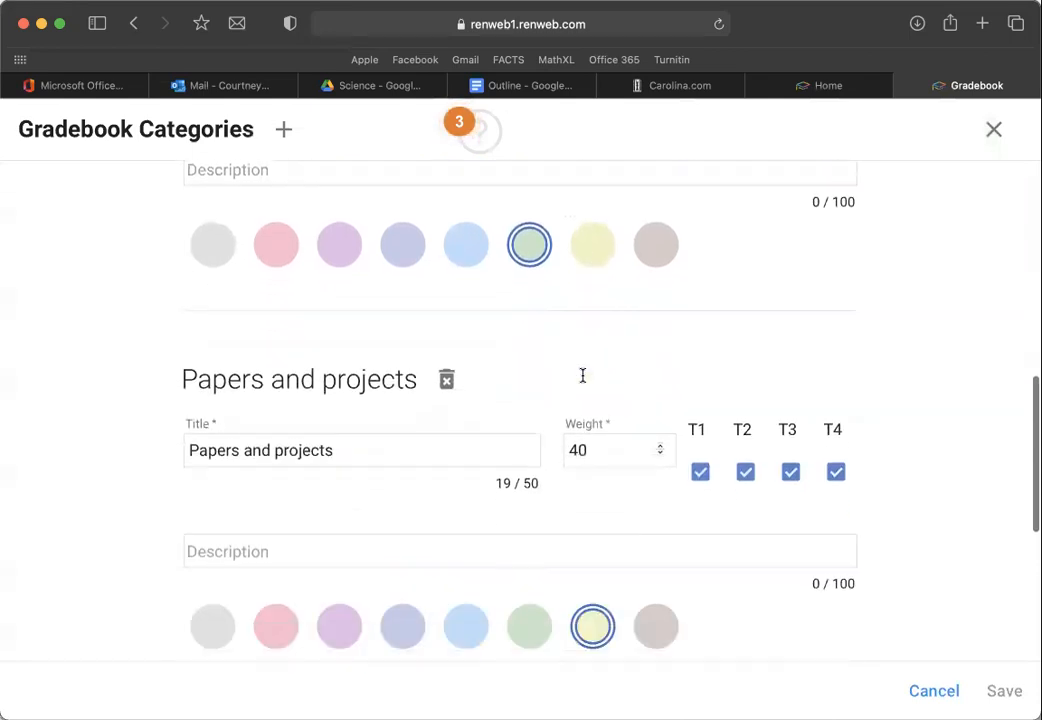
pyautogui.scroll(-5, 586, 442)
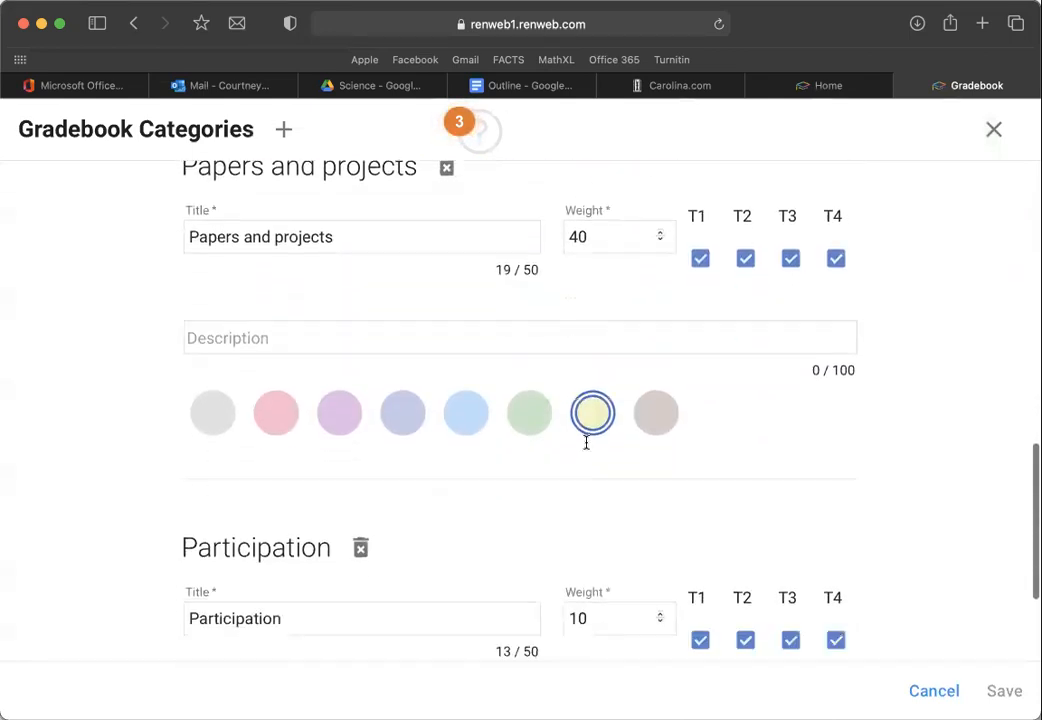
pyautogui.scroll(-2, 586, 530)
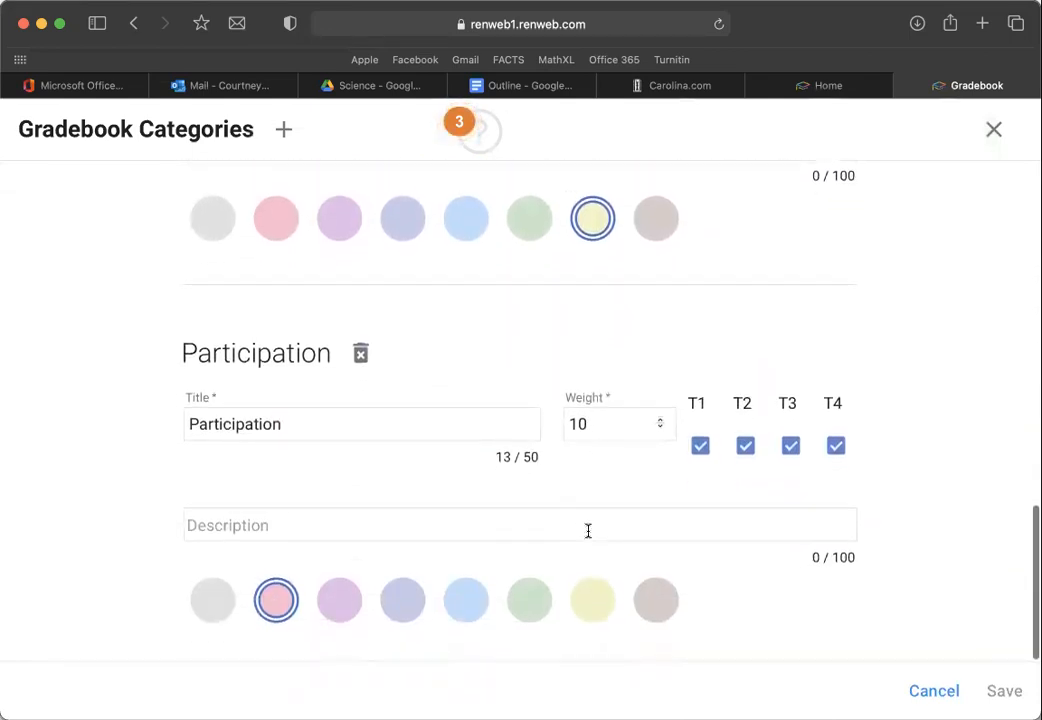
pyautogui.scroll(20, 586, 530)
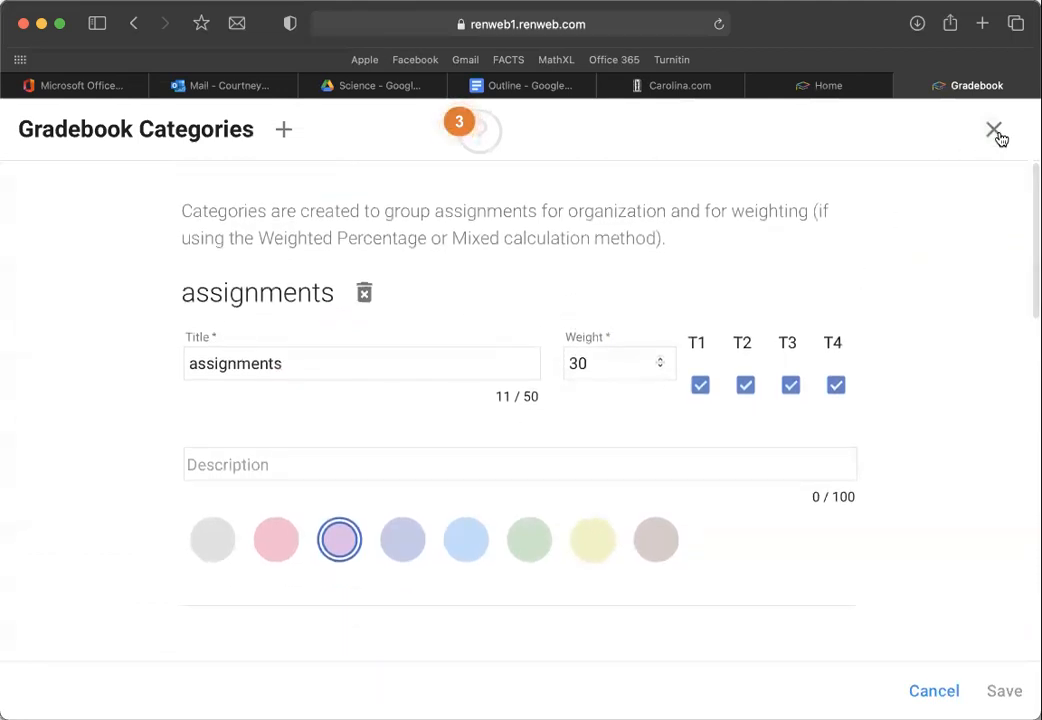
pyautogui.click(996, 132)
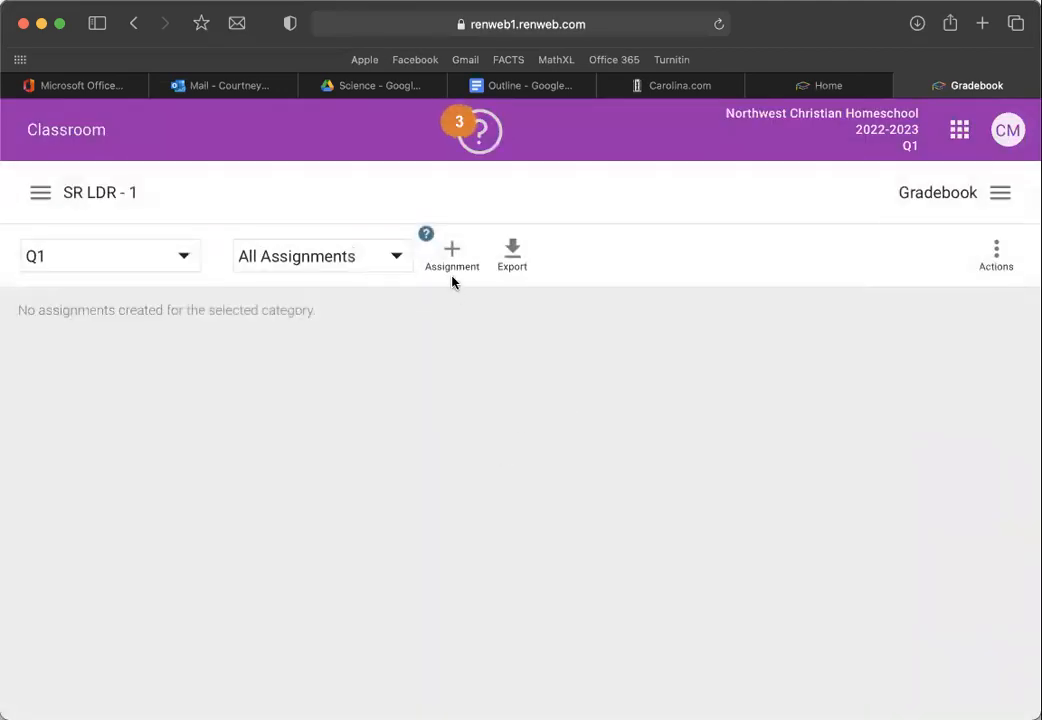
# Create a new Q1 assignment in the Participation category with the title syllabus and materials
pyautogui.click(451, 250)
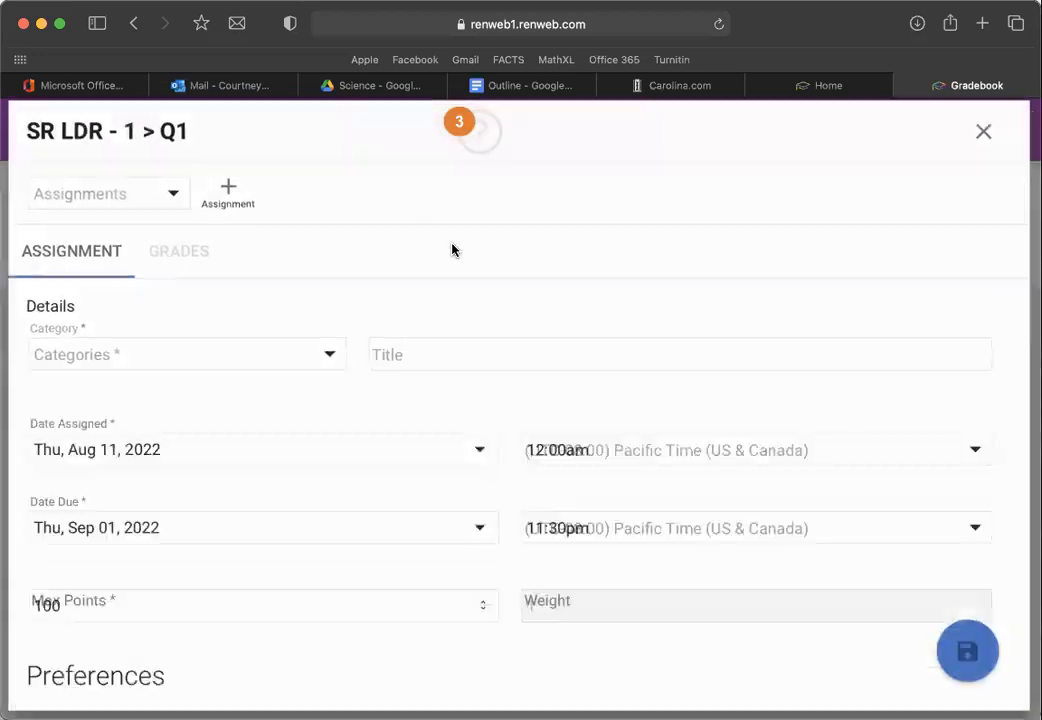
pyautogui.click(322, 358)
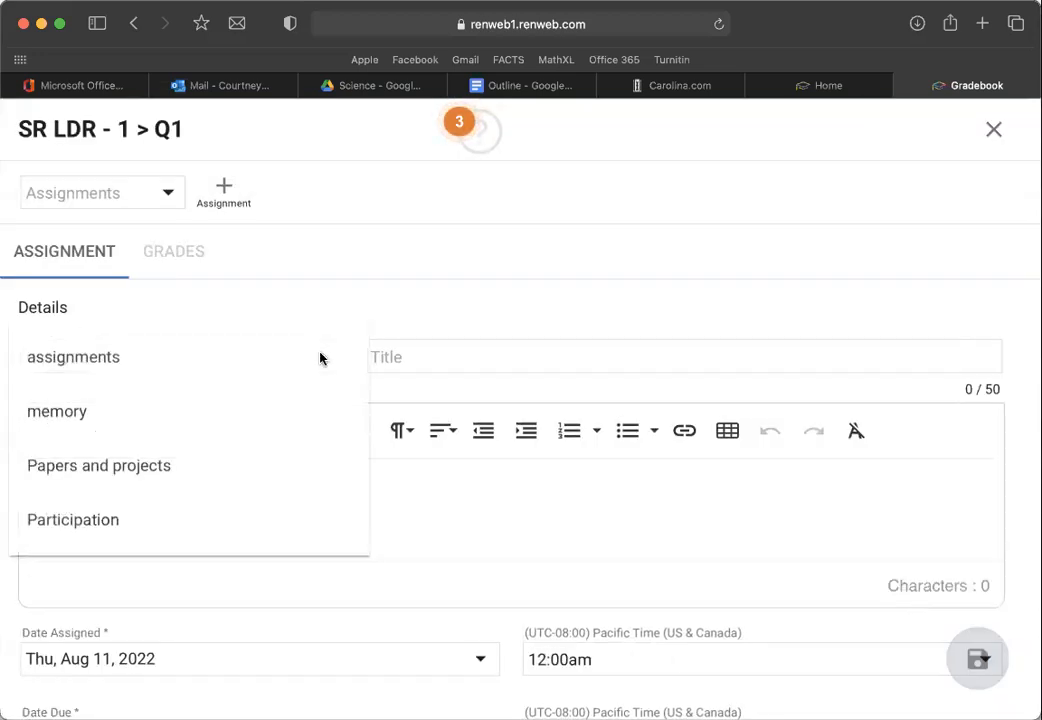
pyautogui.click(158, 527)
pyautogui.click(452, 352)
pyautogui.write('syllabu')
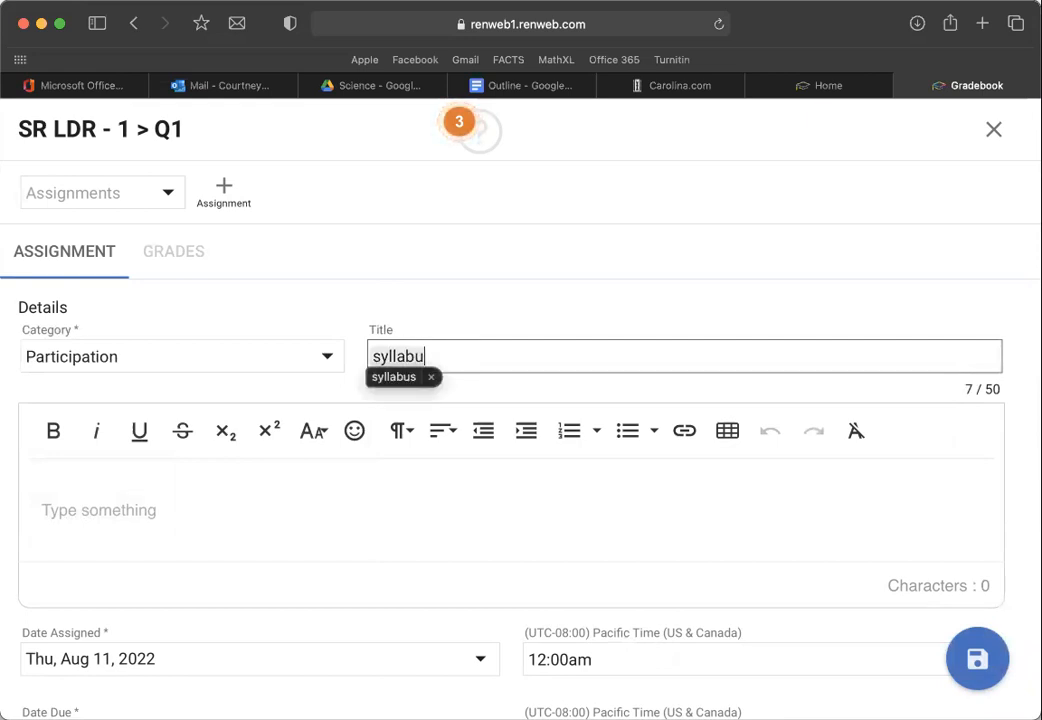
pyautogui.write('s and materisl')
pyautogui.press('BackSpace')
pyautogui.write('als')
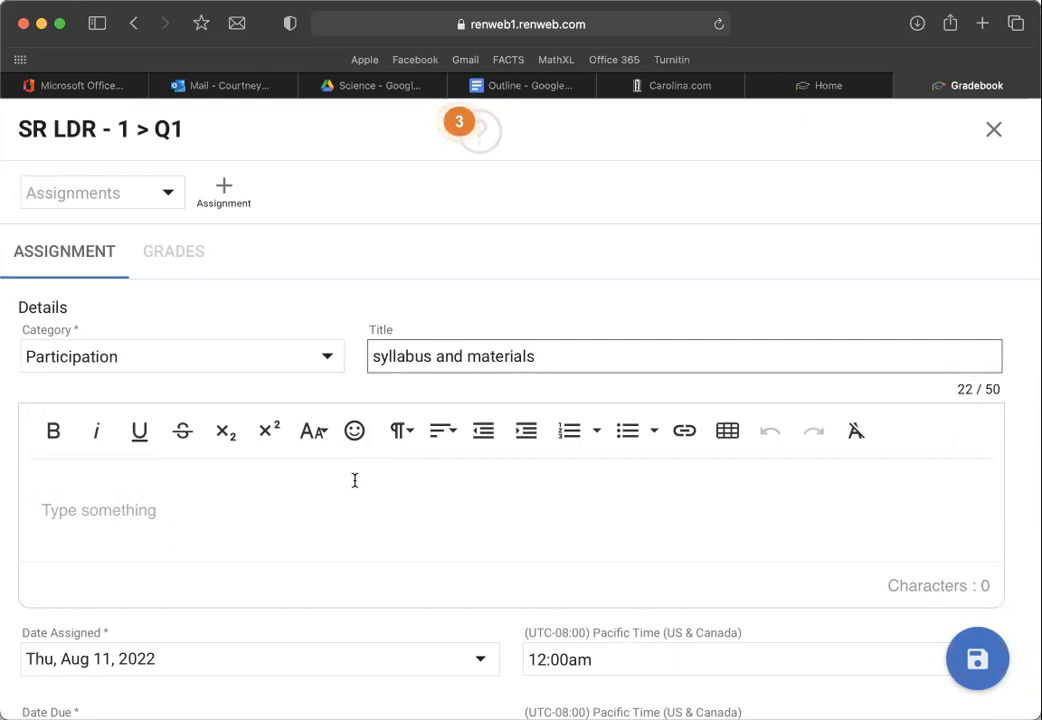
# Set the assignment's max points to 10 and its assigned date to Thu, Sep 01, 2022
pyautogui.scroll(-1, 354, 480)
pyautogui.scroll(-3, 354, 480)
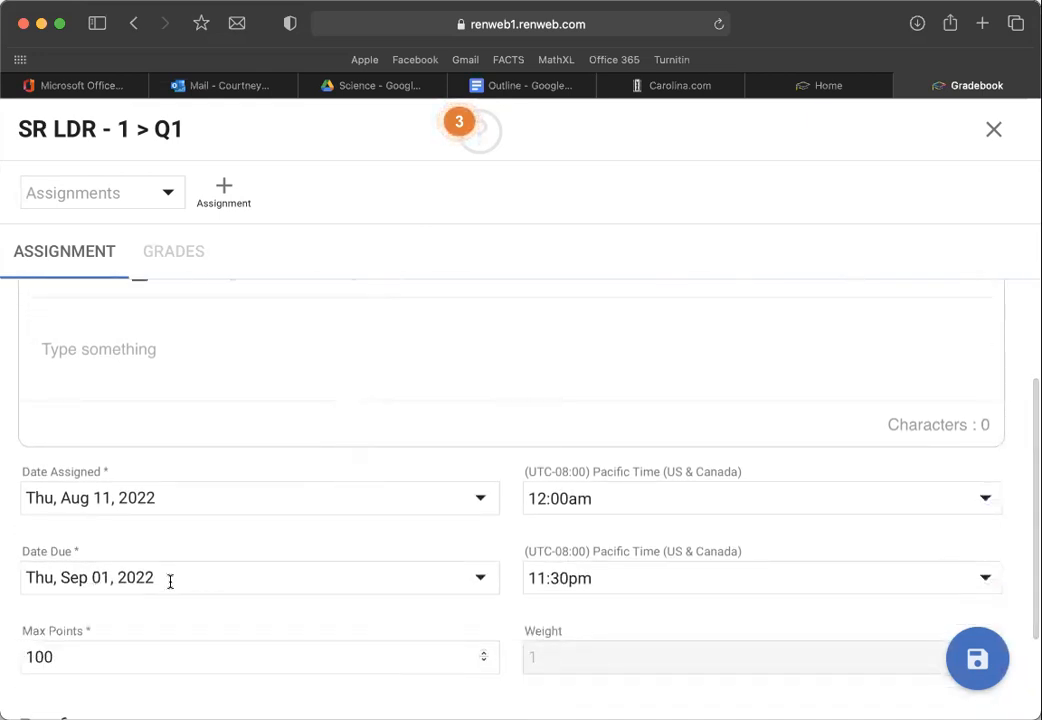
pyautogui.click(86, 655)
pyautogui.press('BackSpace')
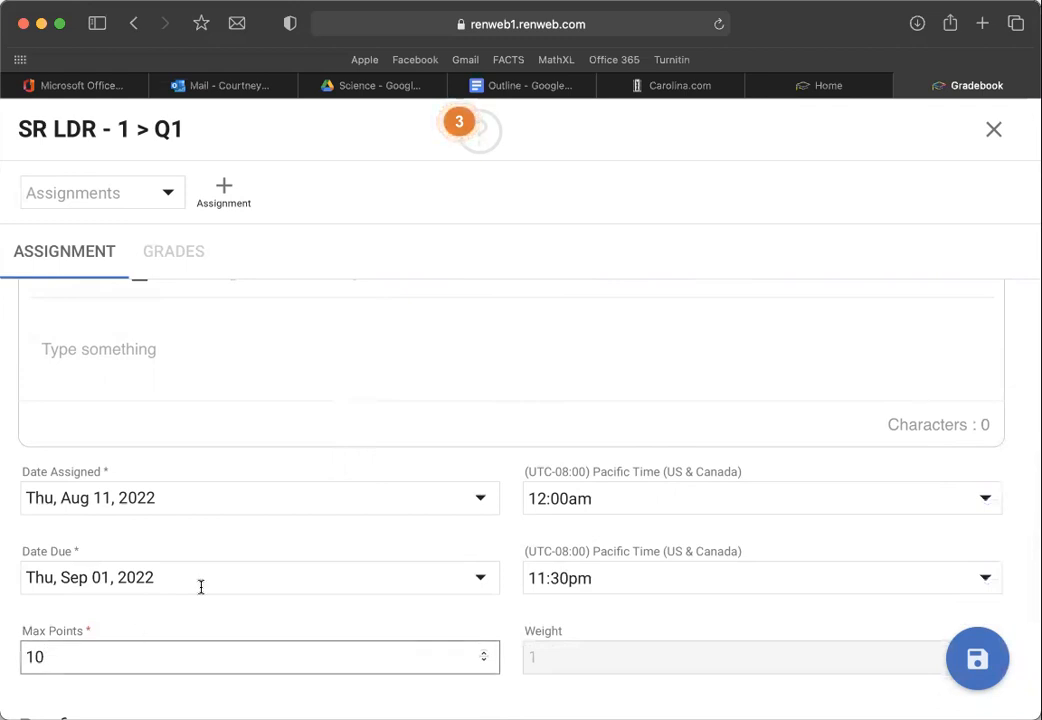
pyautogui.click(479, 503)
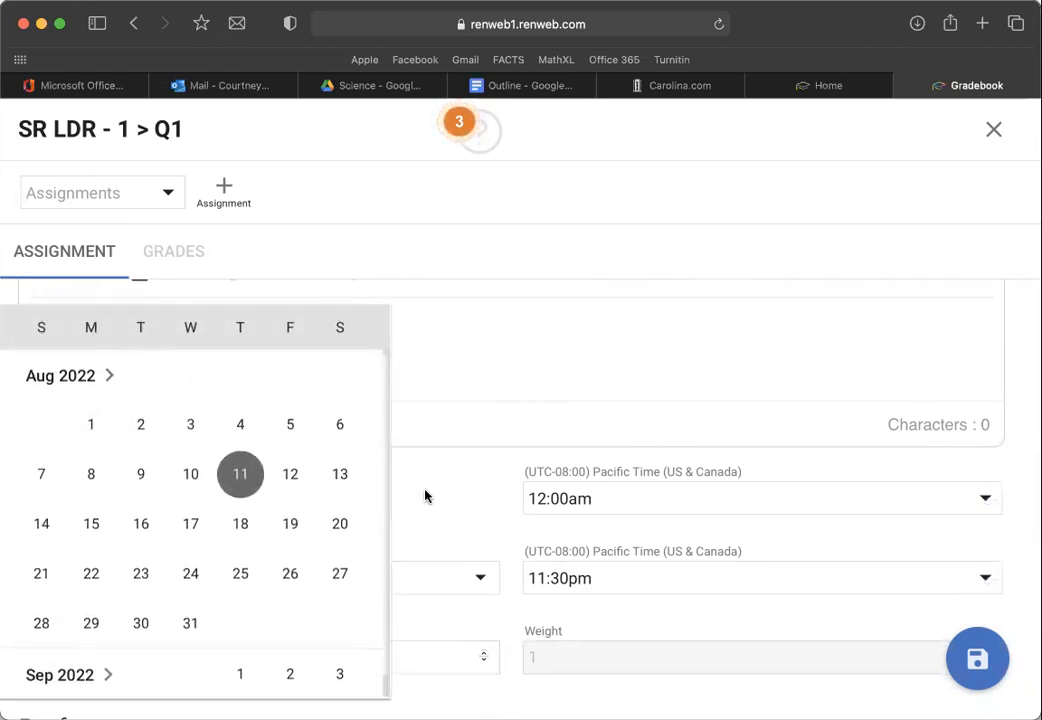
pyautogui.click(240, 677)
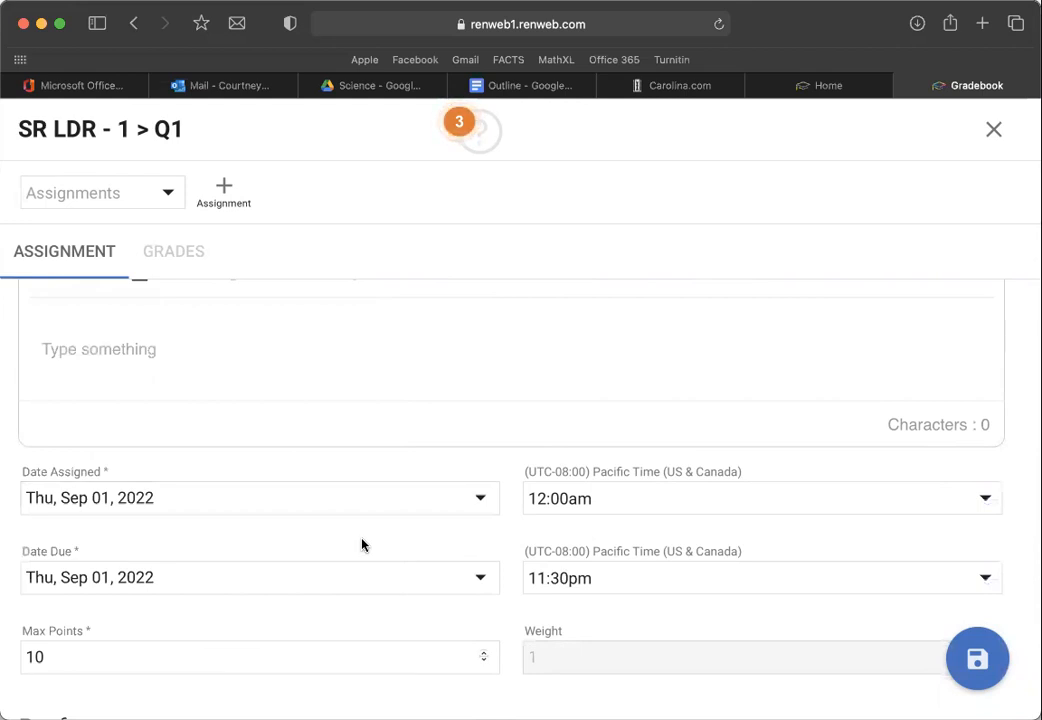
# Save the syllabus and materials assignment and return to the gradebook grid
pyautogui.scroll(-3, 362, 545)
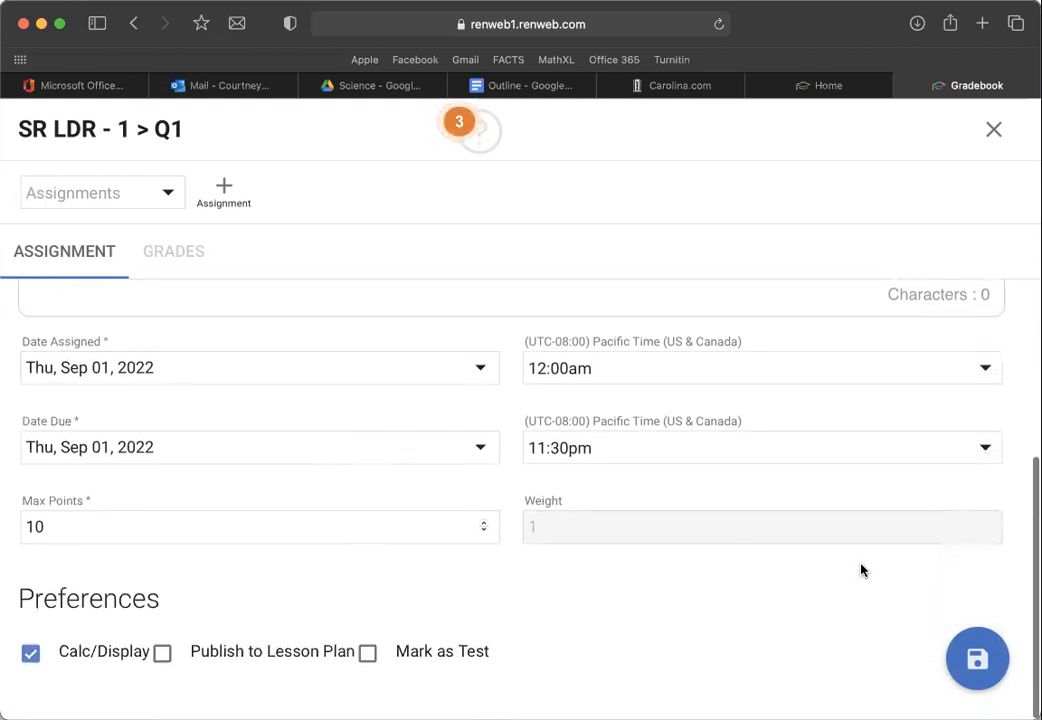
pyautogui.moveTo(977, 657)
pyautogui.click(967, 594)
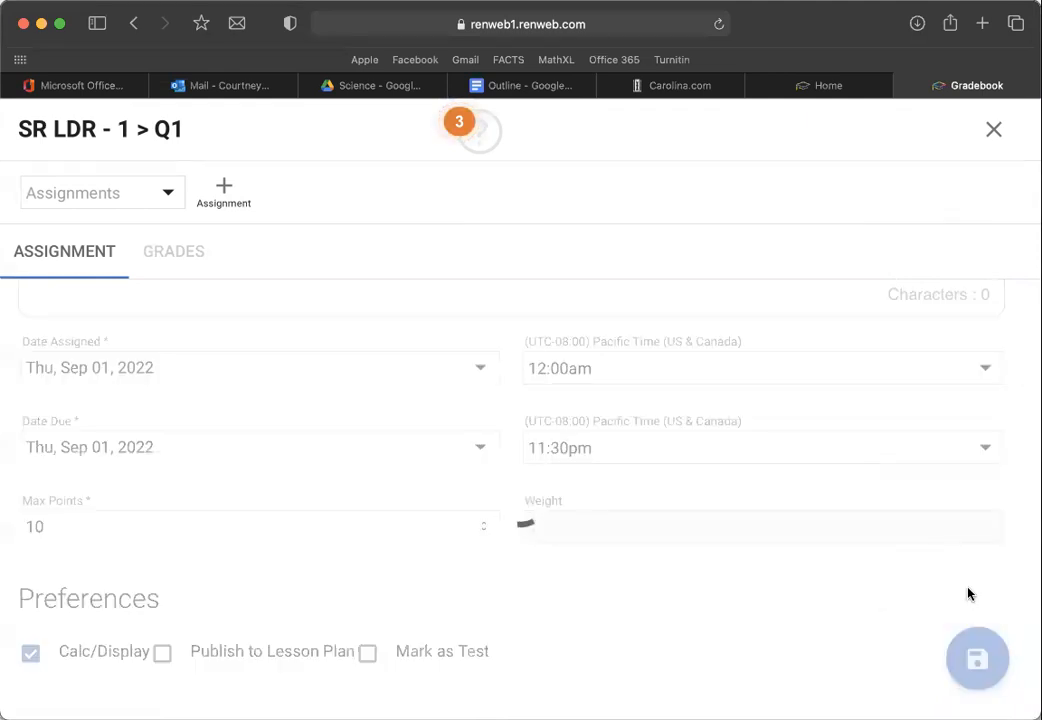
pyautogui.click(993, 130)
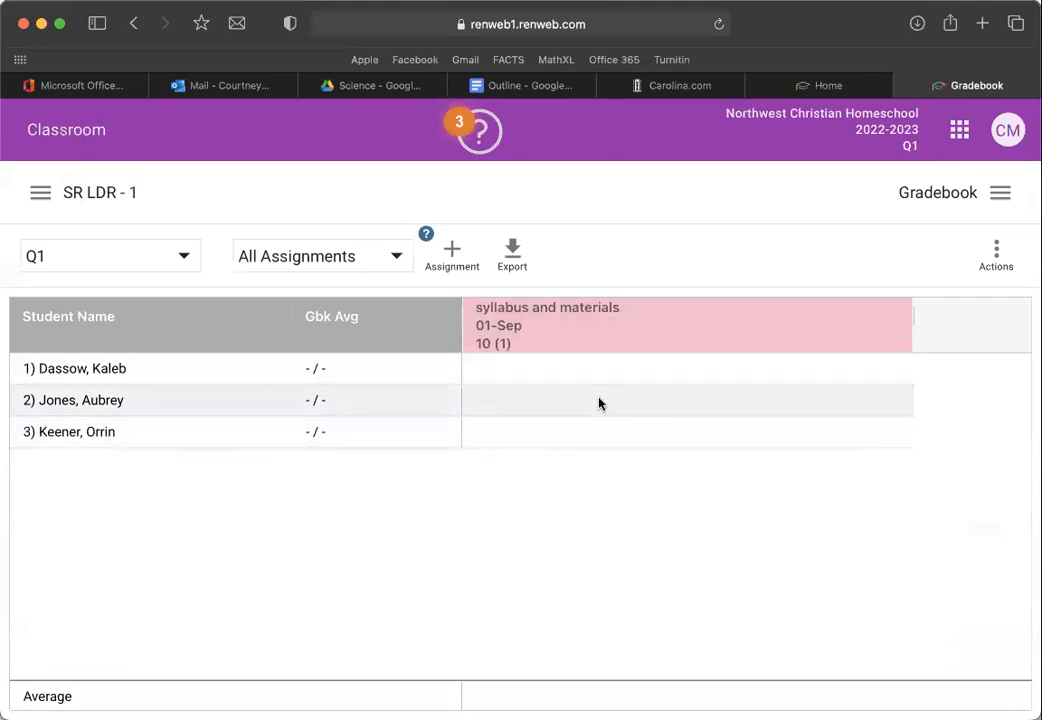
pyautogui.click(443, 257)
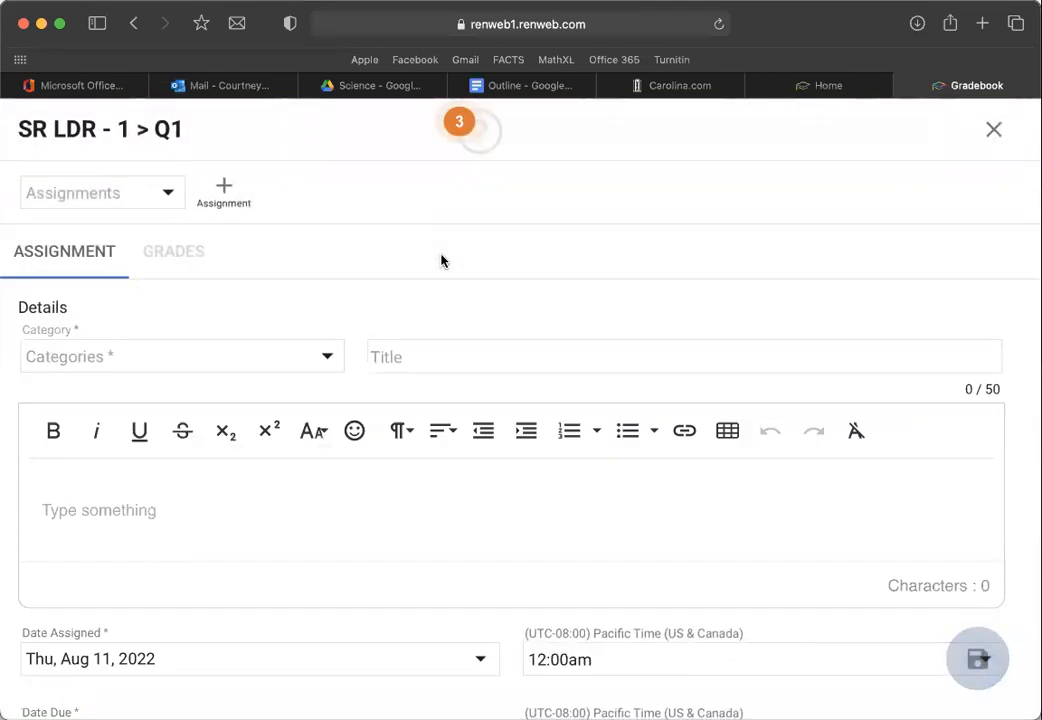
pyautogui.click(993, 132)
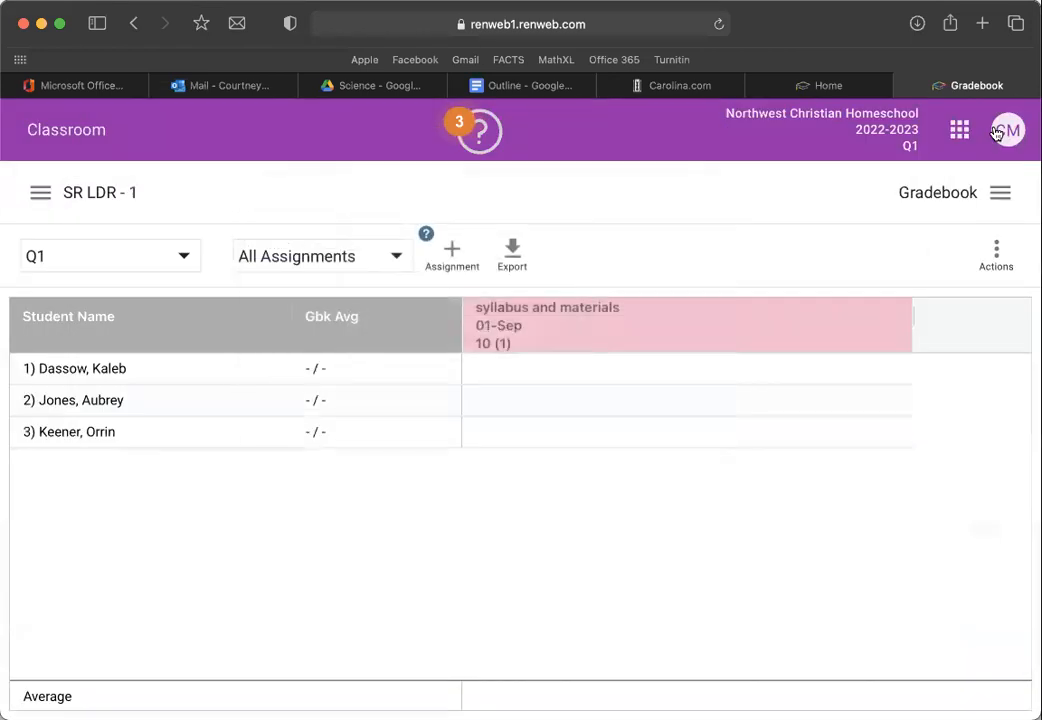